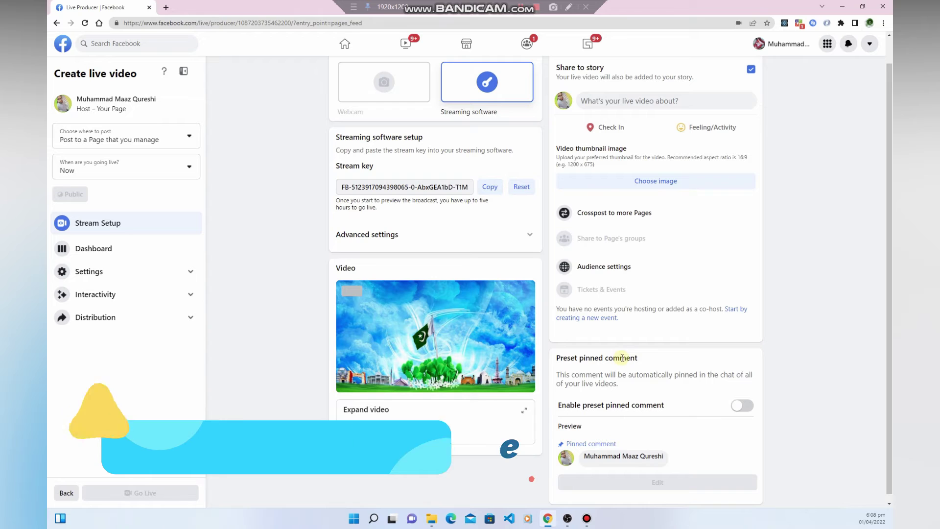
# - Expand the advanced settings of the streaming software setup
pyautogui.scroll(1, 892, 186)
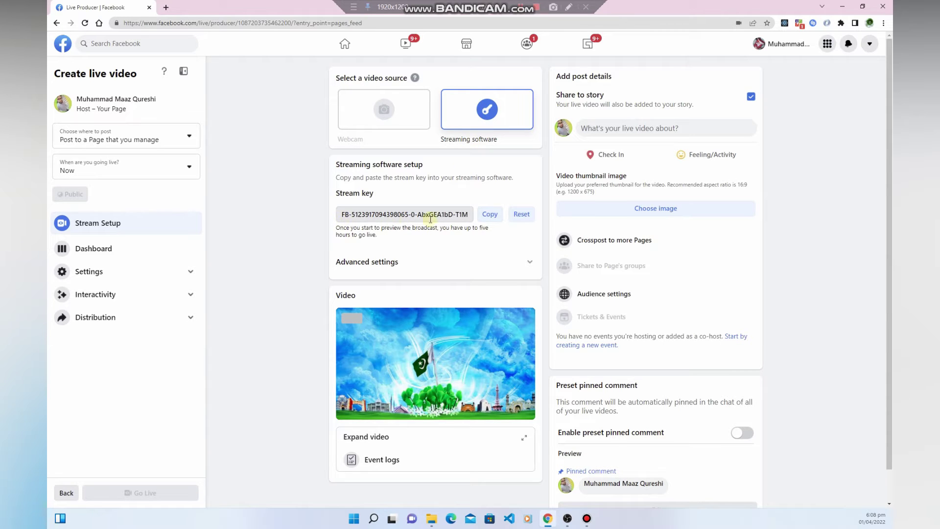
pyautogui.click(510, 265)
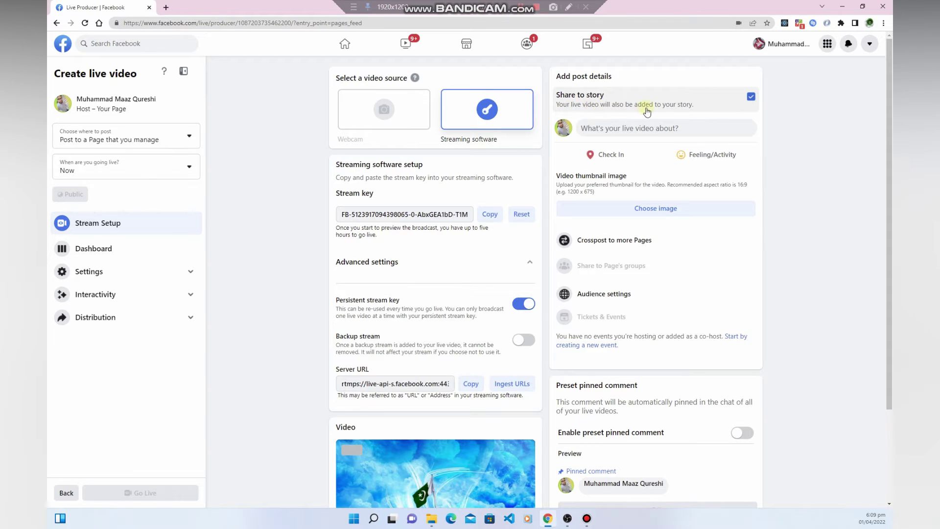
# - Create the live video's post details with the title "Live VIdeo" and the description "Description of live video", and save them
pyautogui.click(632, 129)
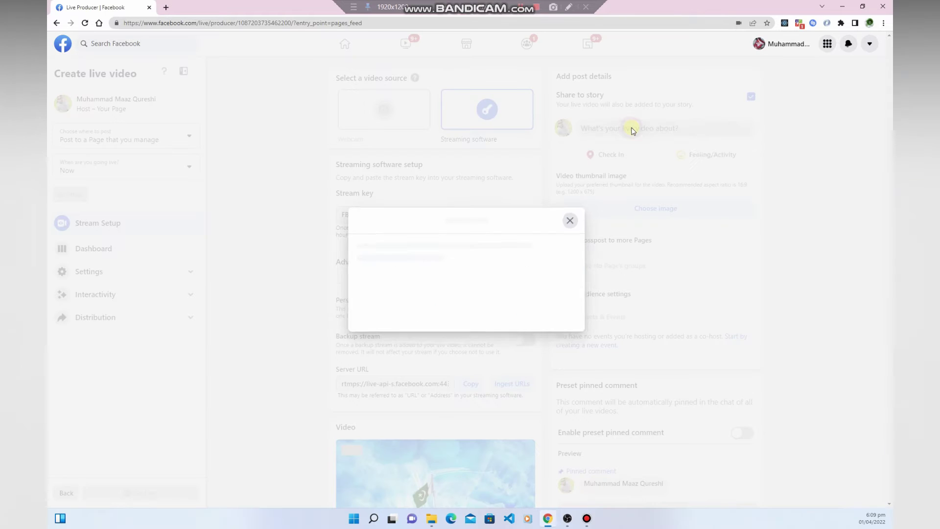
pyautogui.click(414, 234)
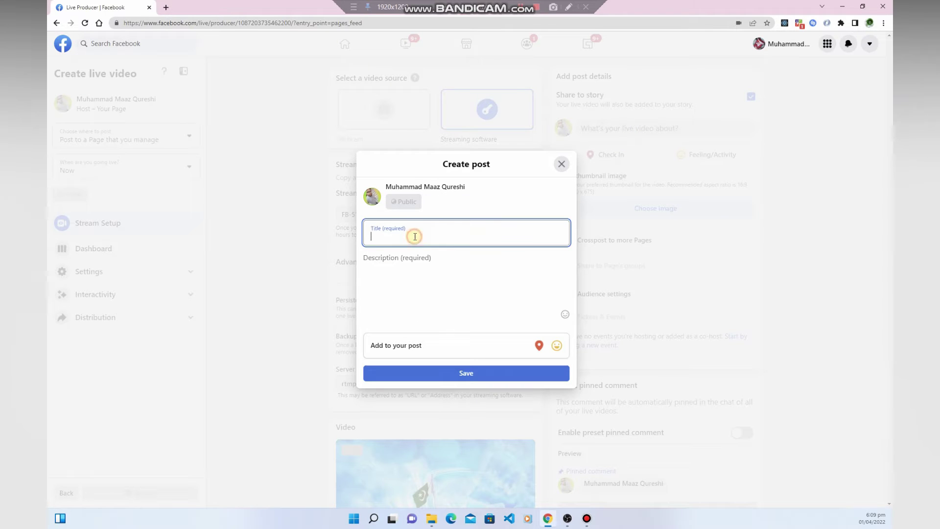
pyautogui.click(406, 268)
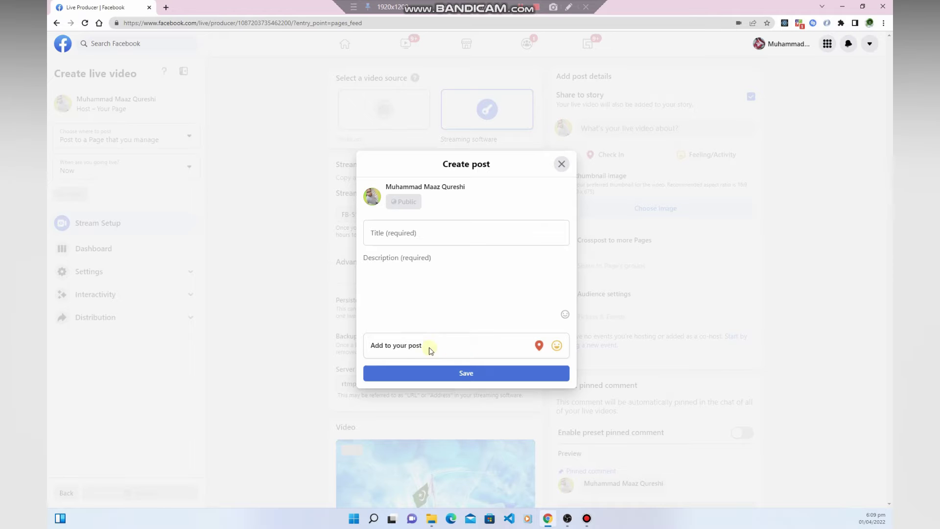
pyautogui.click(401, 348)
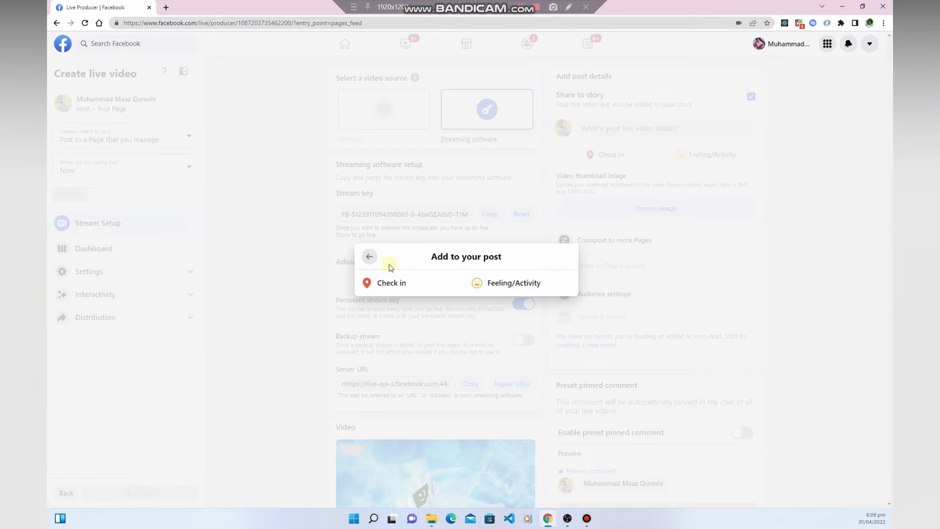
pyautogui.click(370, 256)
pyautogui.click(431, 234)
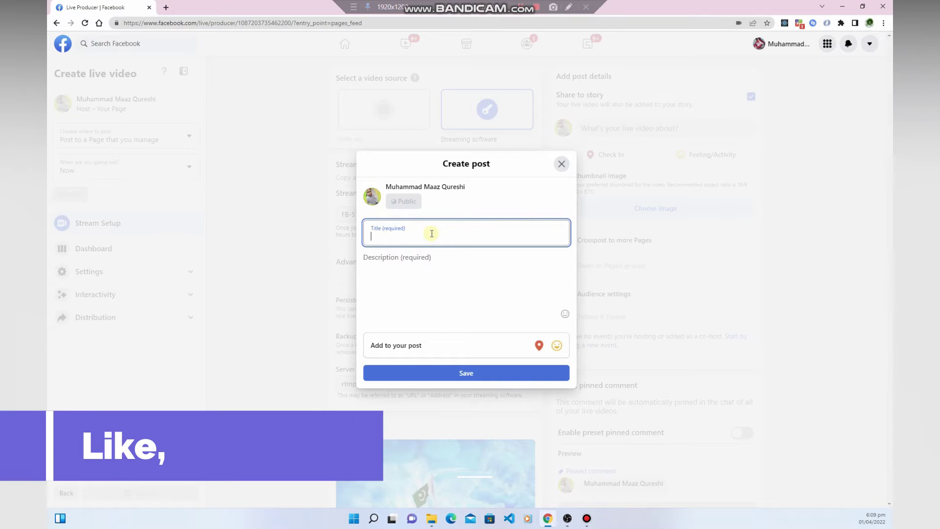
pyautogui.write('Live VIdeo')
pyautogui.click(431, 261)
pyautogui.write('Description of live video')
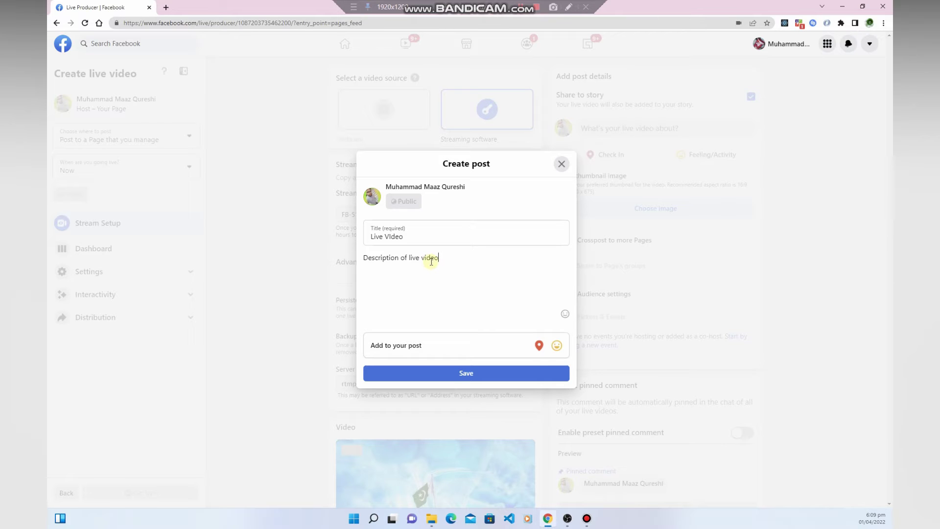
pyautogui.click(447, 375)
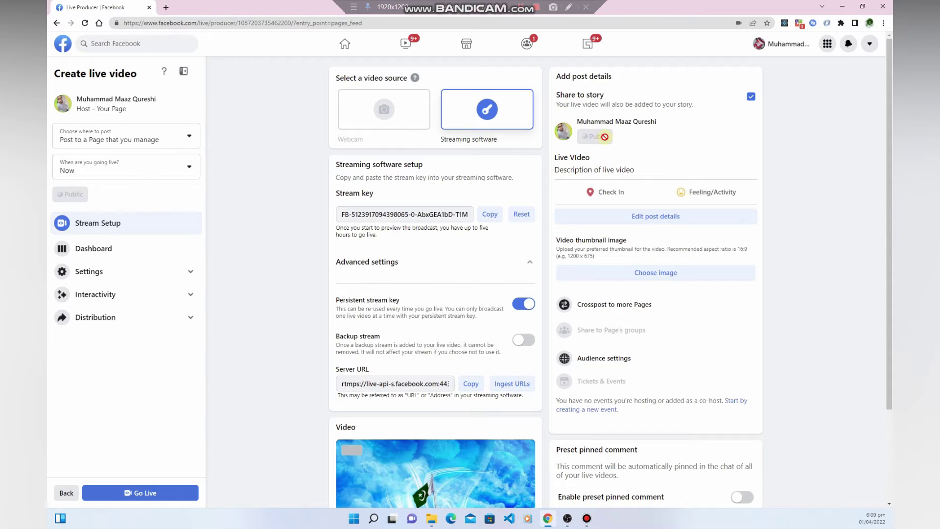
pyautogui.moveTo(559, 157); pyautogui.dragTo(628, 170)
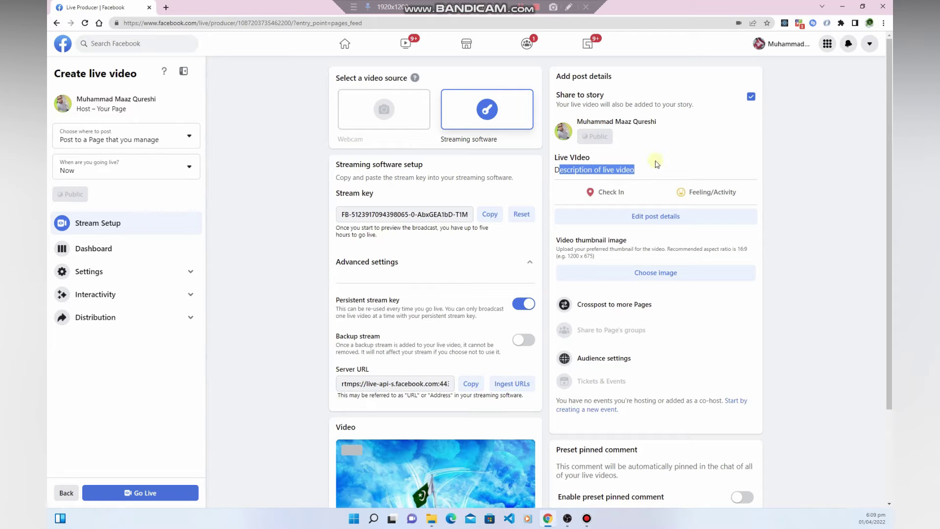
# - Crosspost the live video to the Ajwa Digitals page, keep the page selection for next time, and save
pyautogui.scroll(-2, 892, 118)
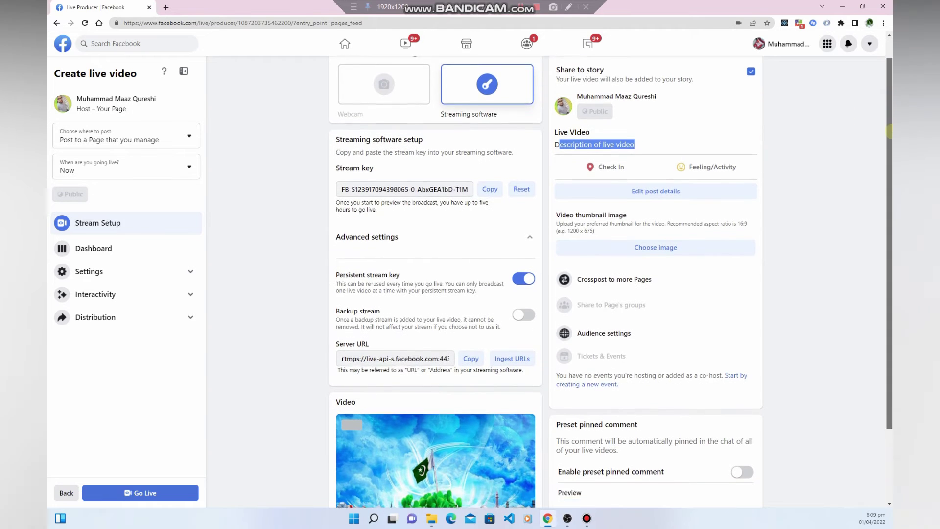
pyautogui.scroll(-1, 891, 149)
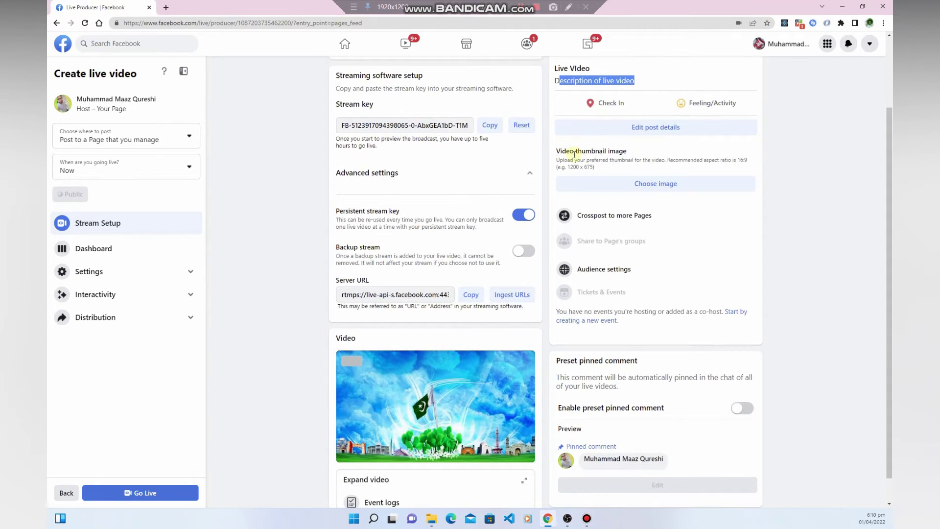
pyautogui.moveTo(575, 155); pyautogui.dragTo(629, 152)
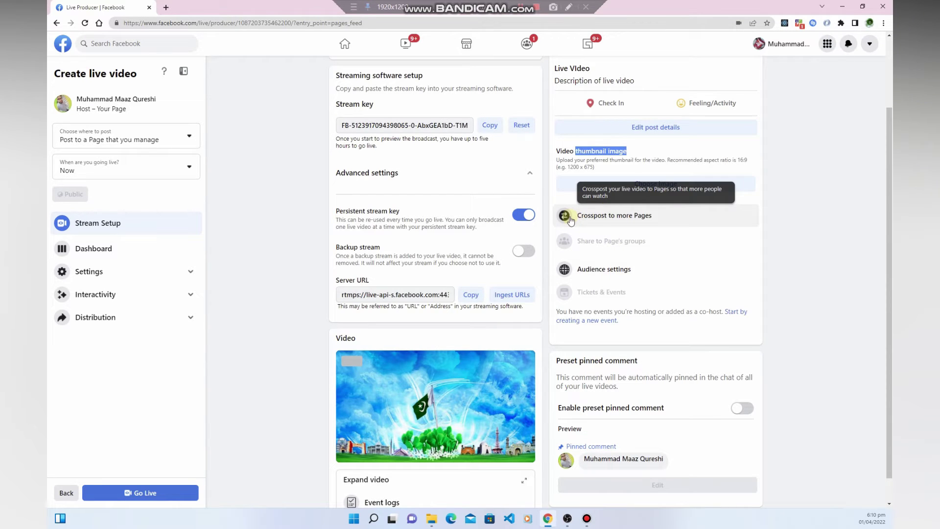
pyautogui.click(635, 217)
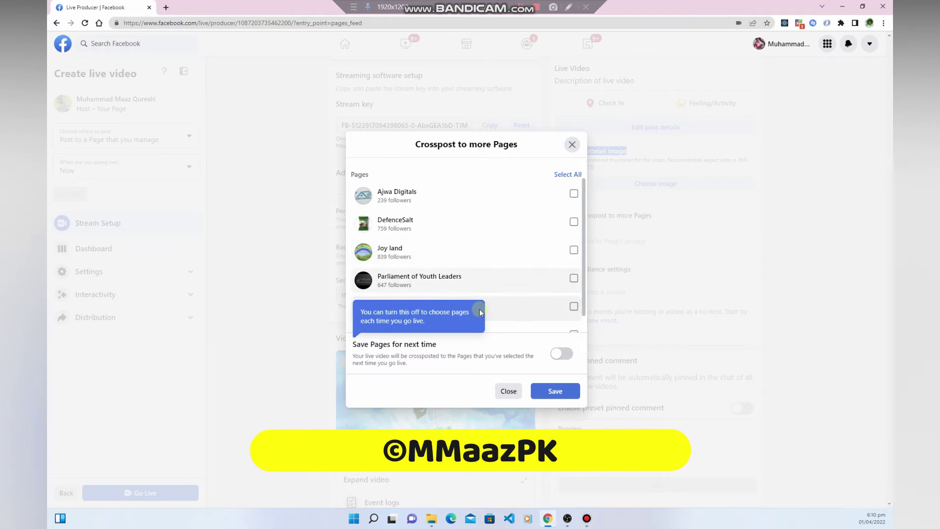
pyautogui.click(512, 193)
pyautogui.click(497, 240)
pyautogui.click(525, 208)
pyautogui.click(527, 216)
pyautogui.click(540, 395)
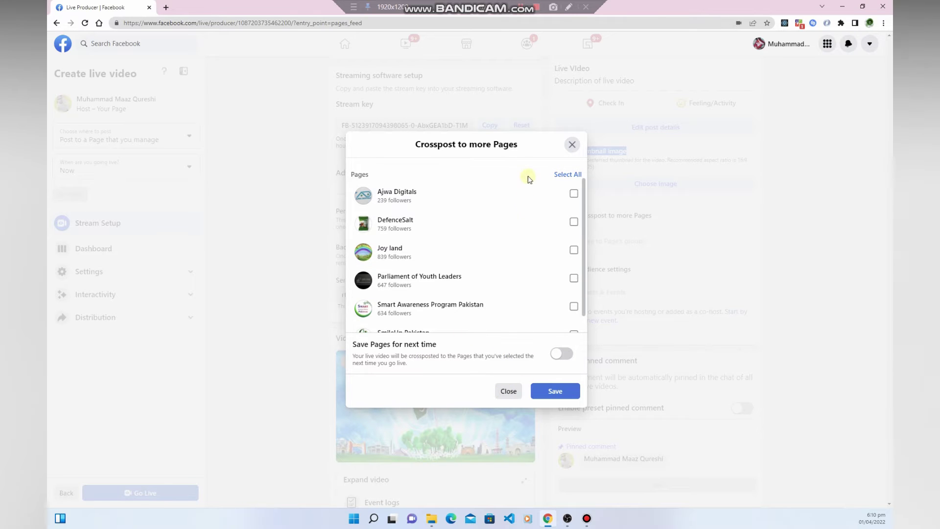
pyautogui.click(574, 194)
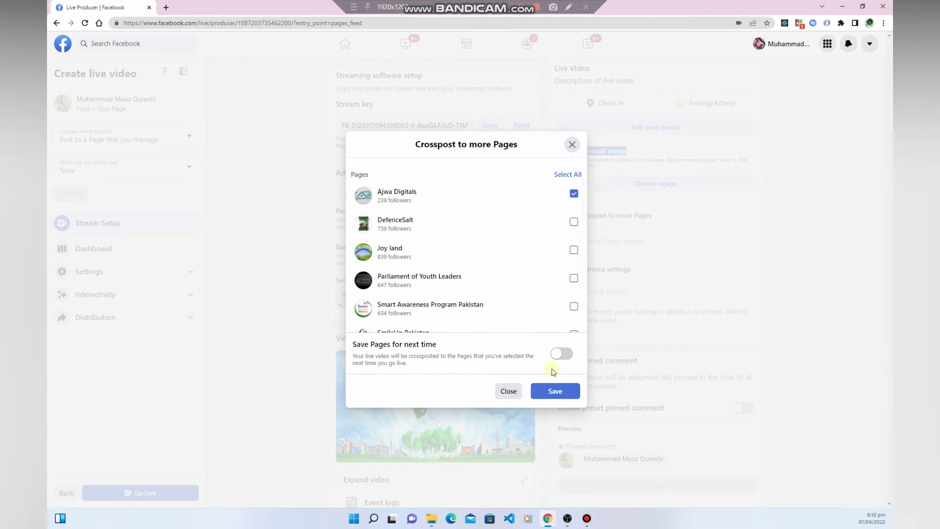
pyautogui.click(559, 358)
pyautogui.click(555, 391)
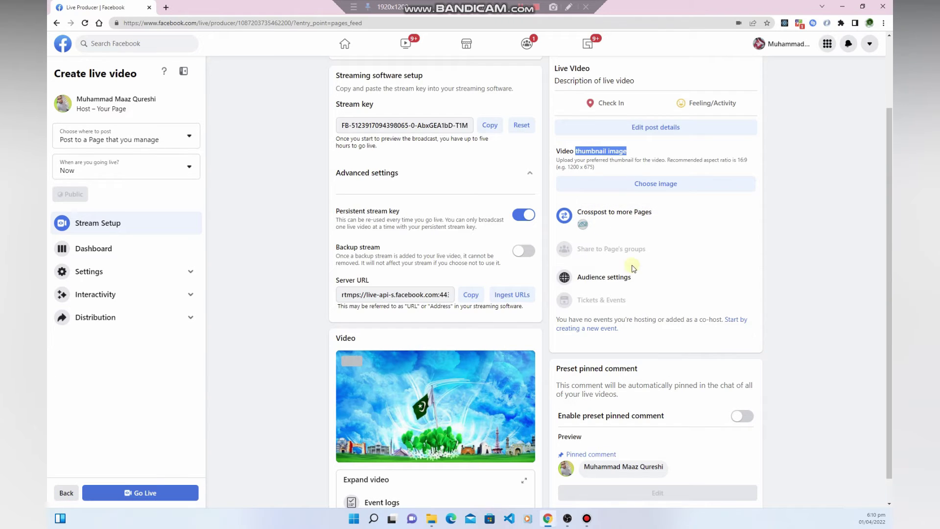
# - Set the minimum age in the audience settings to Public and save
pyautogui.click(604, 283)
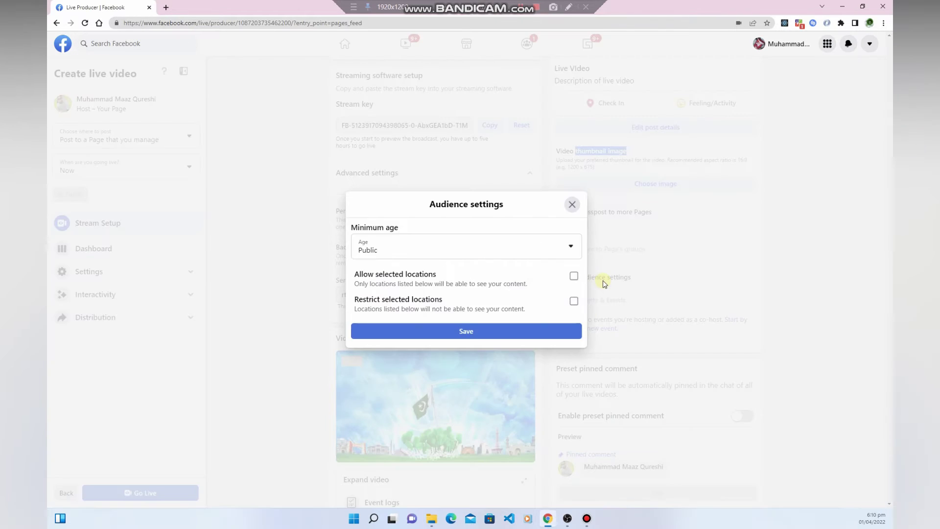
pyautogui.click(374, 245)
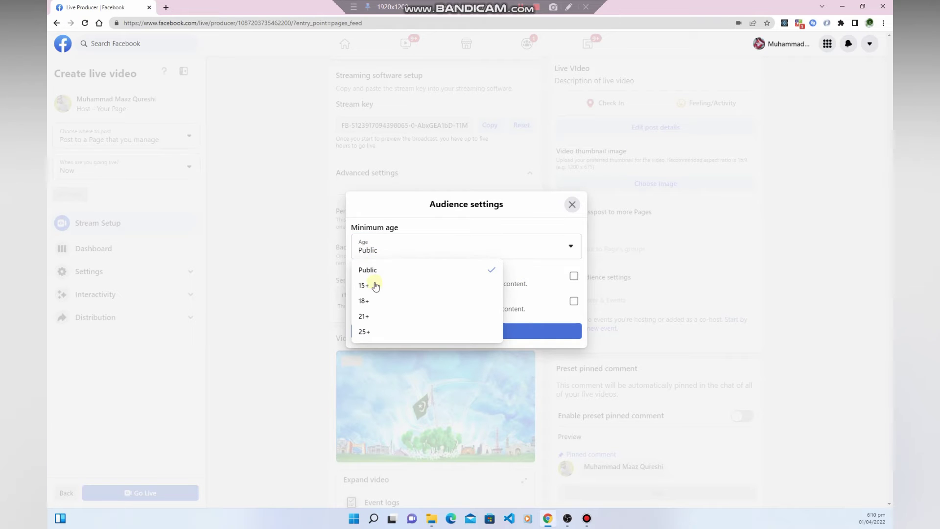
pyautogui.click(381, 270)
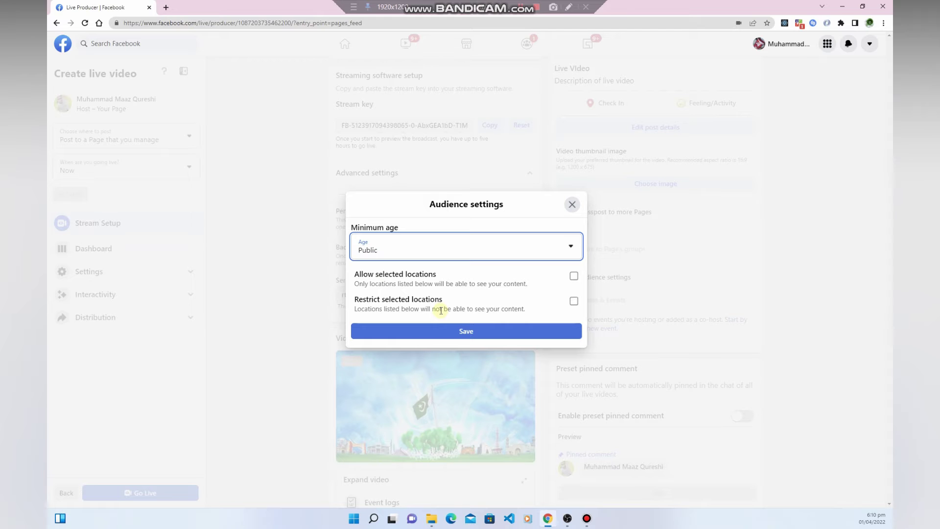
pyautogui.click(495, 332)
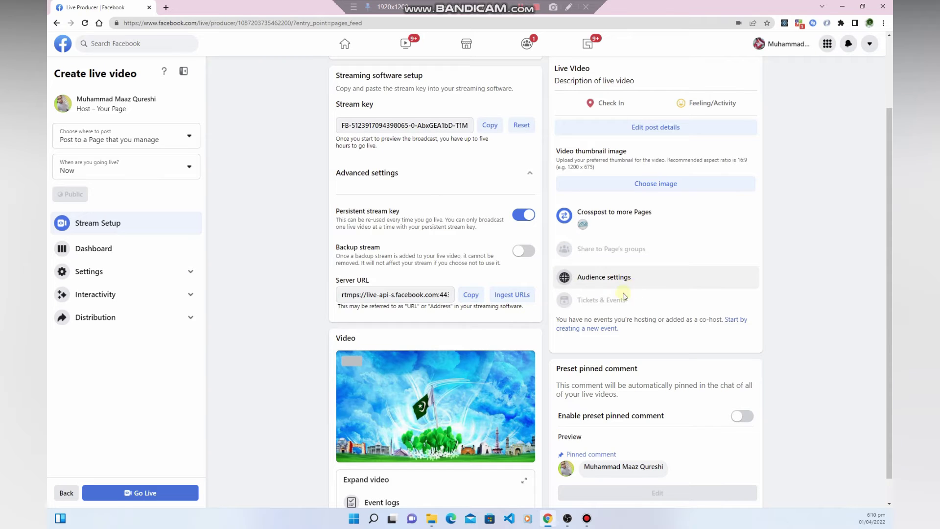
# - Enable the preset pinned comment and save "MY PIN COMMENT" as its text
pyautogui.scroll(-1, 666, 372)
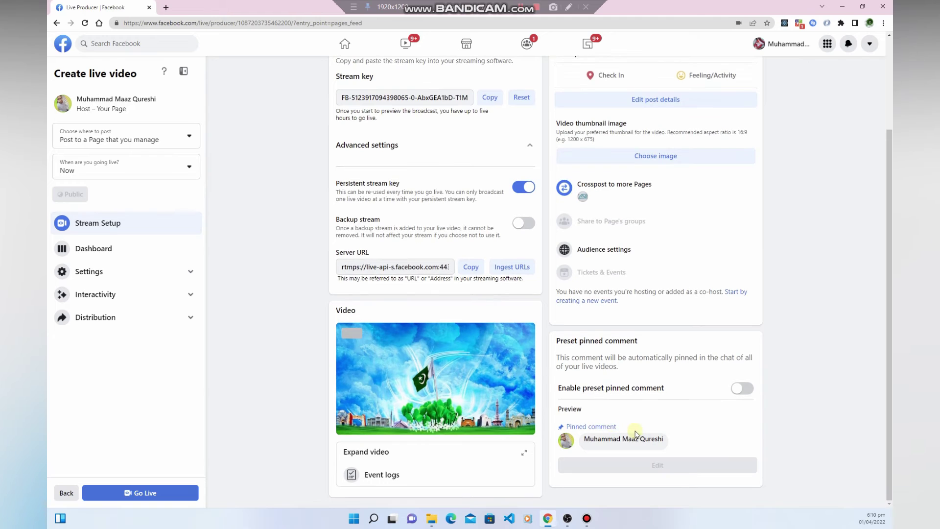
pyautogui.moveTo(563, 388); pyautogui.dragTo(636, 390)
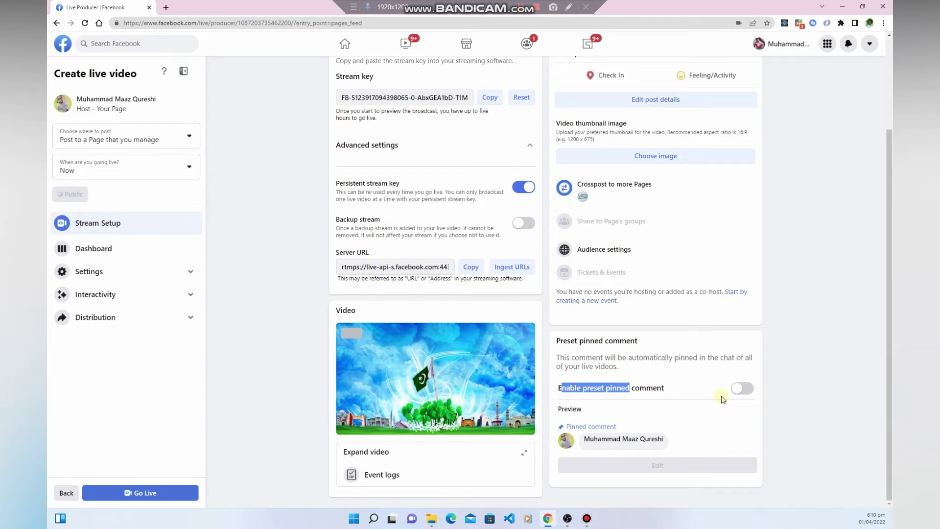
pyautogui.click(742, 390)
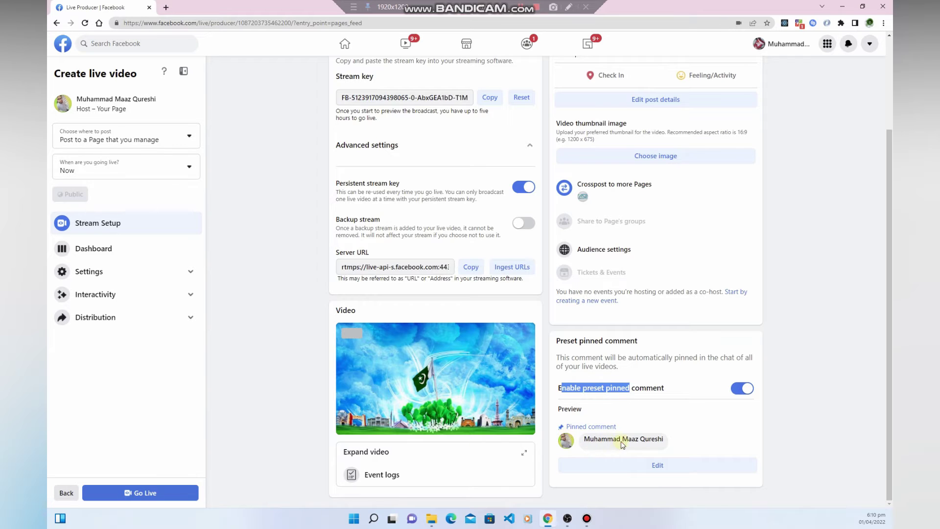
pyautogui.click(652, 465)
pyautogui.click(405, 272)
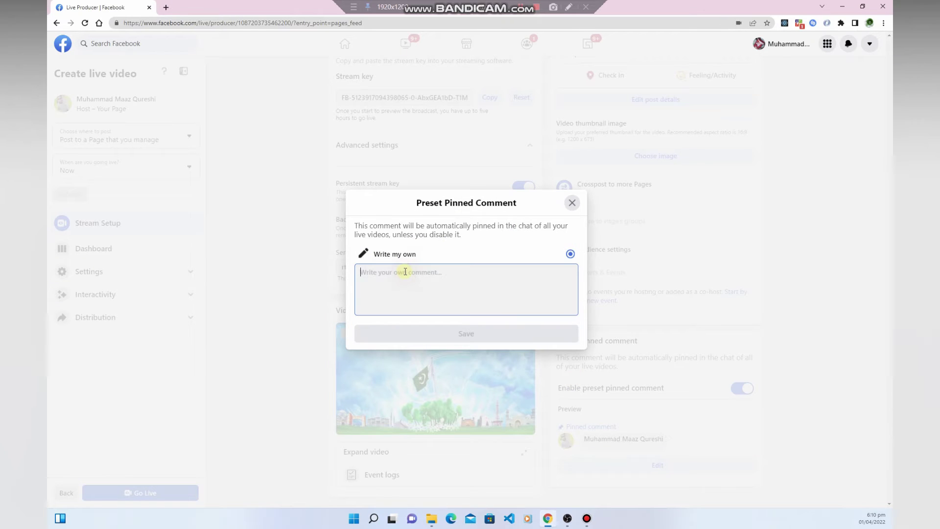
pyautogui.write('MY PIN COMMENT')
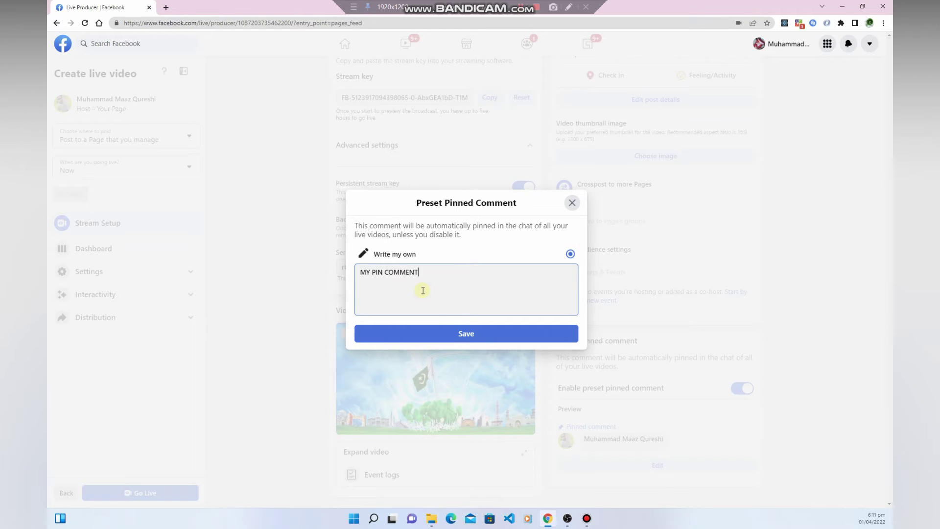
pyautogui.click(440, 334)
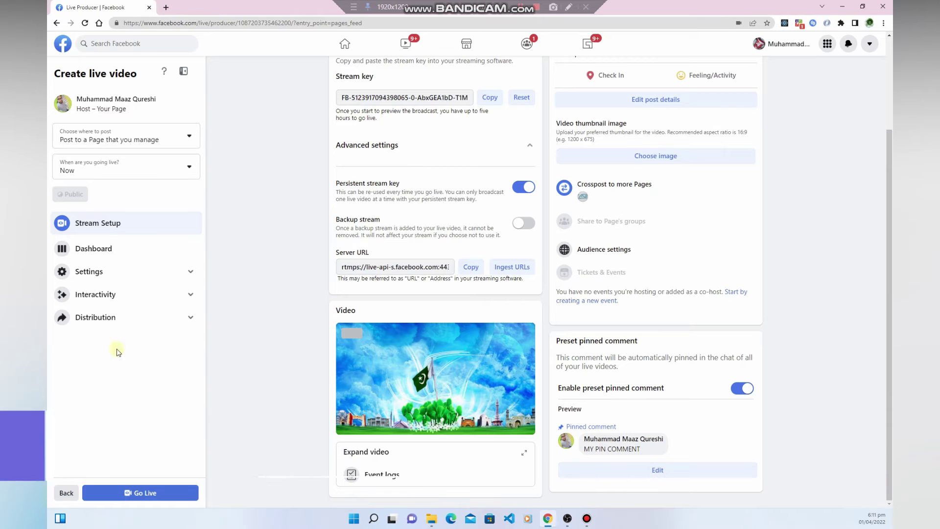
# - Set the time of going live to Now
pyautogui.scroll(3, 343, 166)
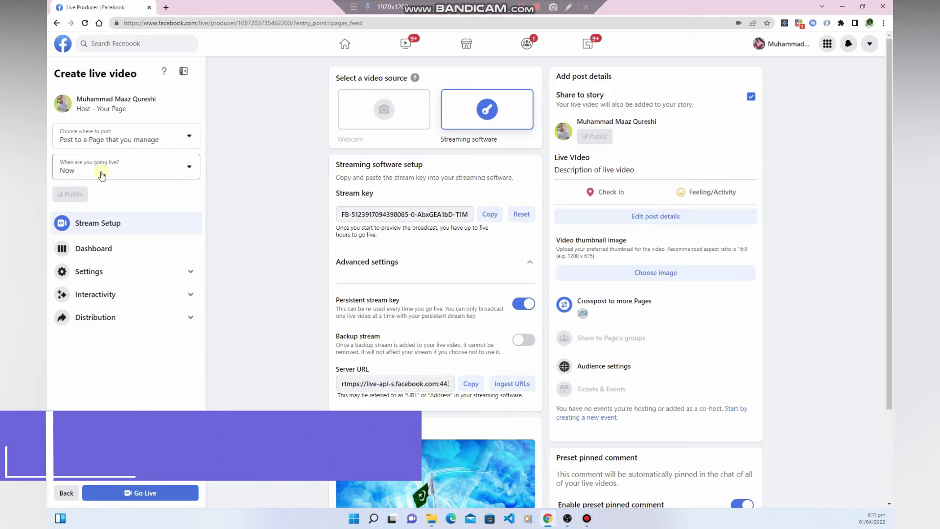
pyautogui.click(74, 171)
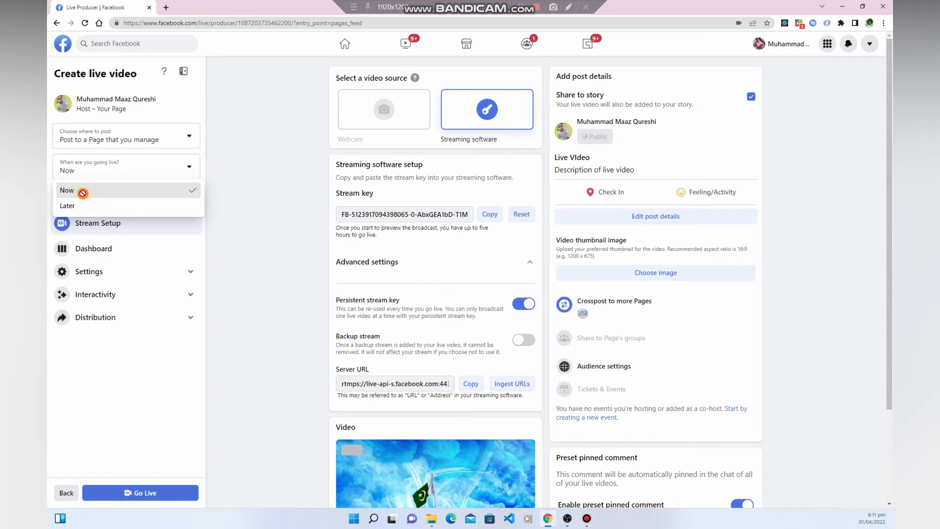
pyautogui.click(77, 190)
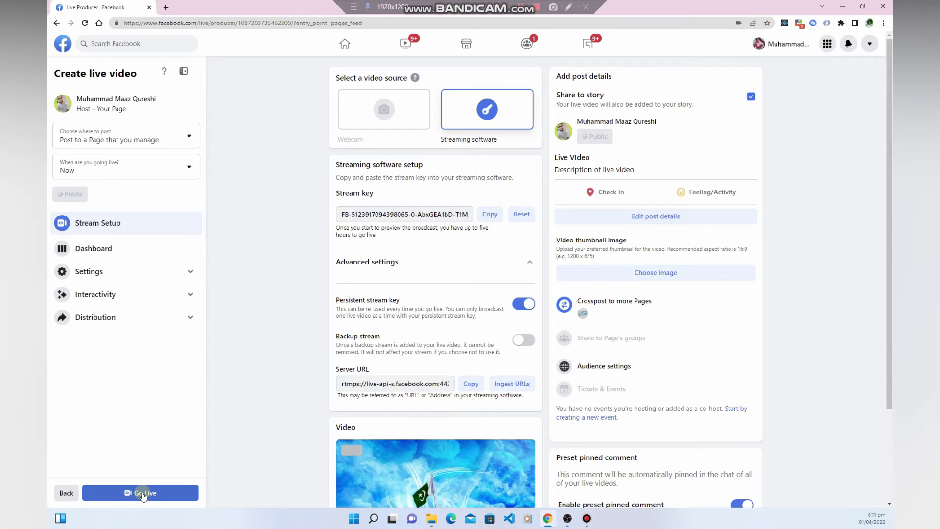
# - Open the live video dashboard and examine its comment moderation section, including blocked keywords and banned and muted viewers
pyautogui.scroll(-2, 629, 383)
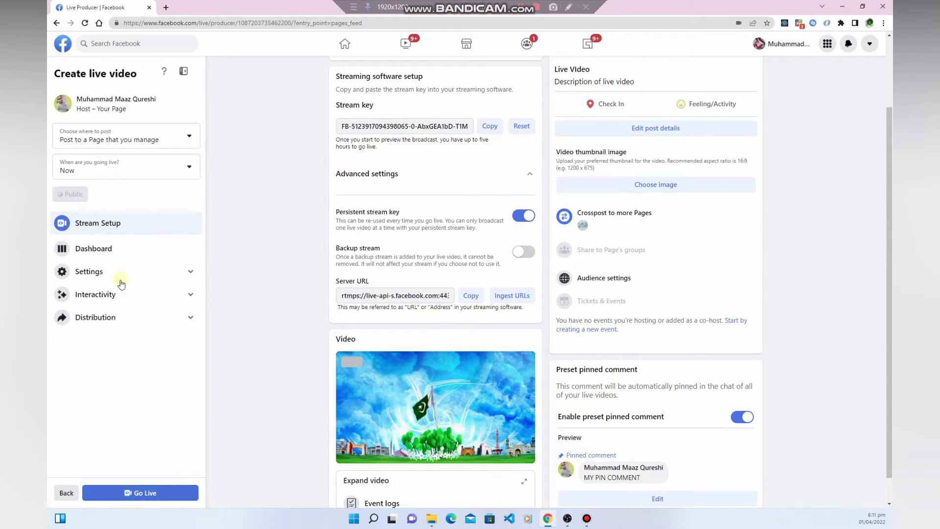
pyautogui.click(100, 250)
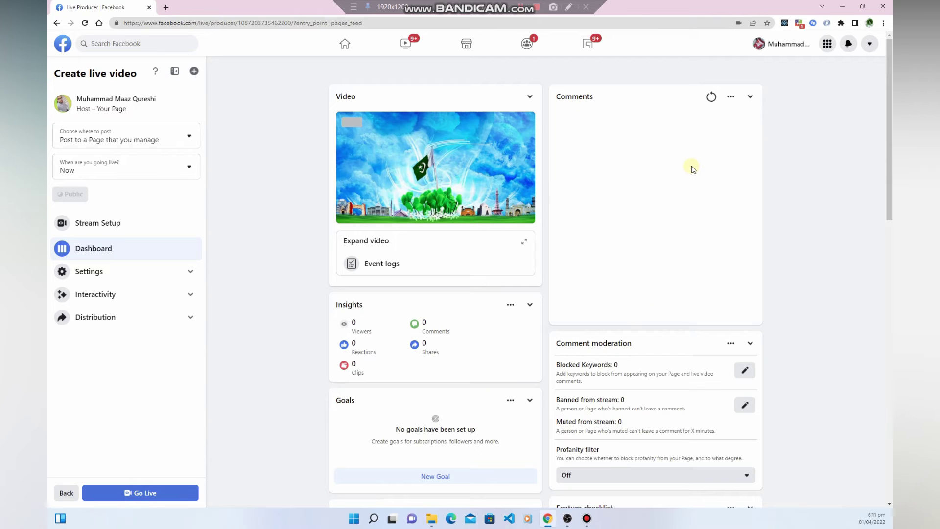
pyautogui.moveTo(563, 366); pyautogui.dragTo(626, 366)
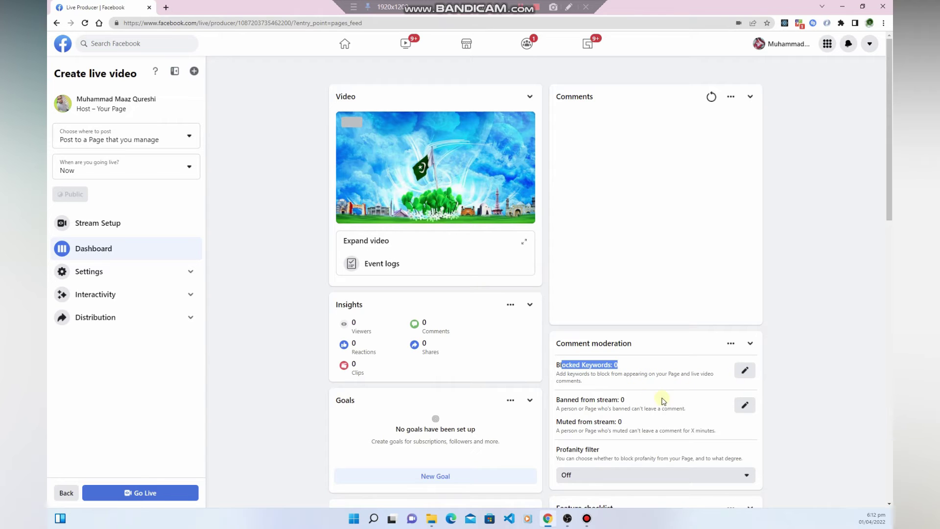
pyautogui.moveTo(563, 400); pyautogui.dragTo(647, 410)
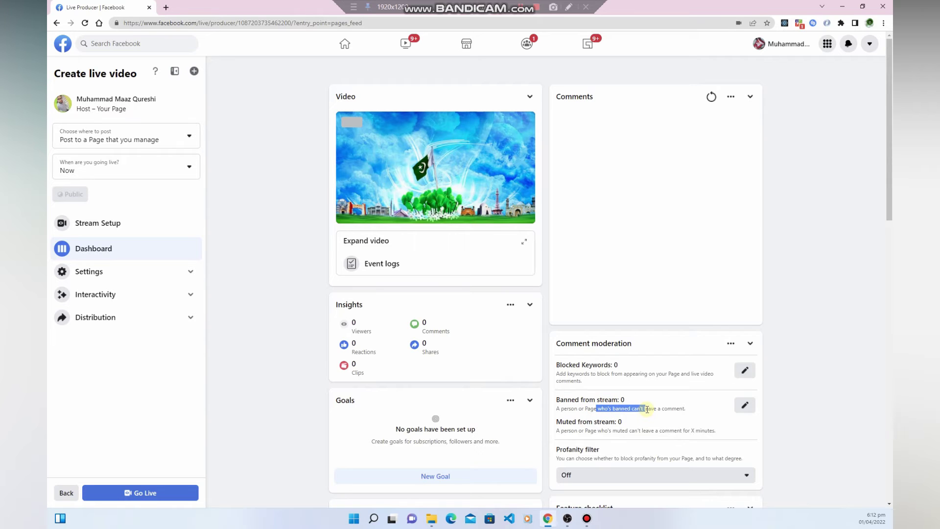
pyautogui.click(642, 409)
pyautogui.moveTo(575, 429); pyautogui.dragTo(634, 422)
pyautogui.click(634, 422)
pyautogui.scroll(-1, 606, 465)
pyautogui.scroll(-1, 602, 461)
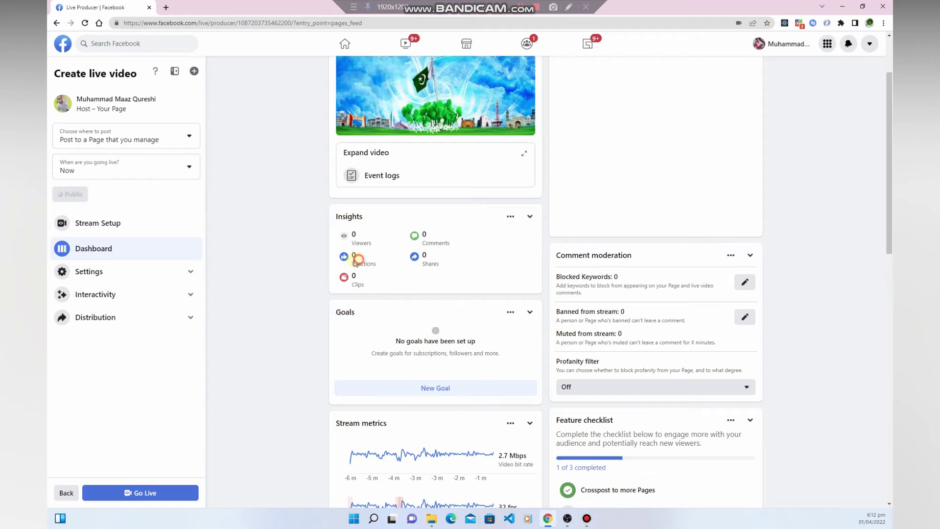
# - Create and publish a Follows goal with 1000 as the amount needed, keeping the suggested title and thanks message
pyautogui.moveTo(359, 276); pyautogui.dragTo(344, 278)
pyautogui.moveTo(892, 202); pyautogui.dragTo(892, 231)
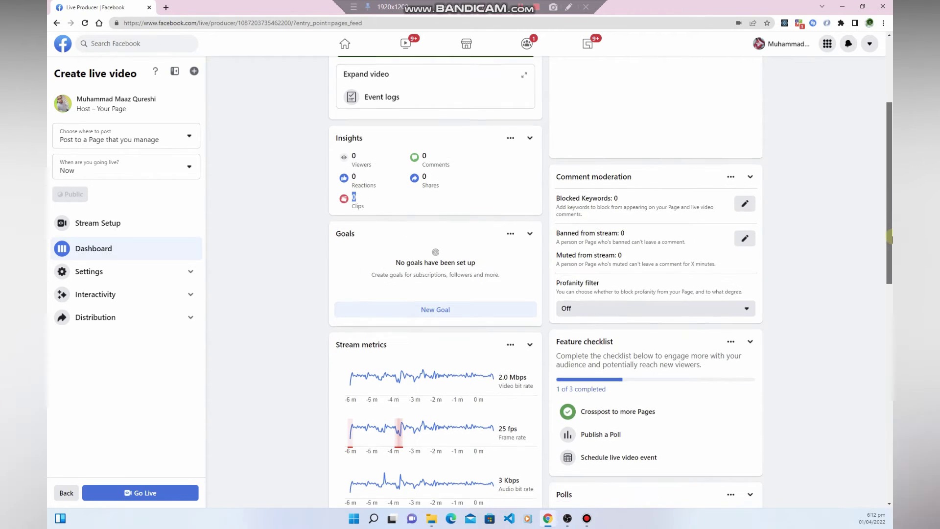
pyautogui.scroll(-1, 484, 320)
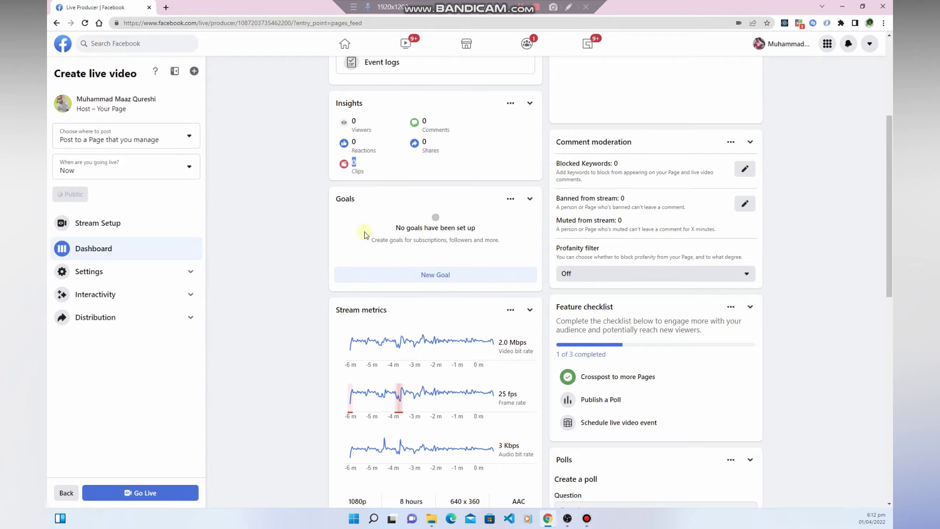
pyautogui.click(417, 275)
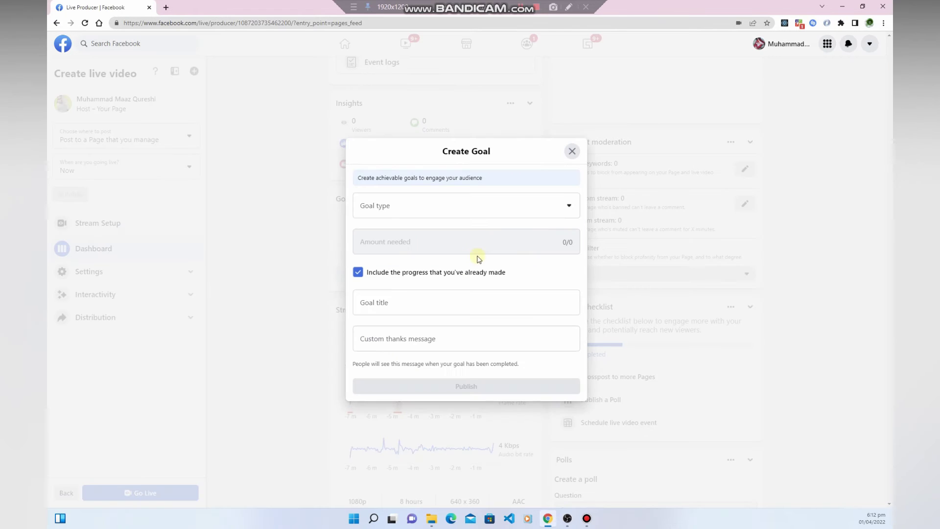
pyautogui.click(391, 206)
pyautogui.click(389, 229)
pyautogui.click(393, 239)
pyautogui.write('10')
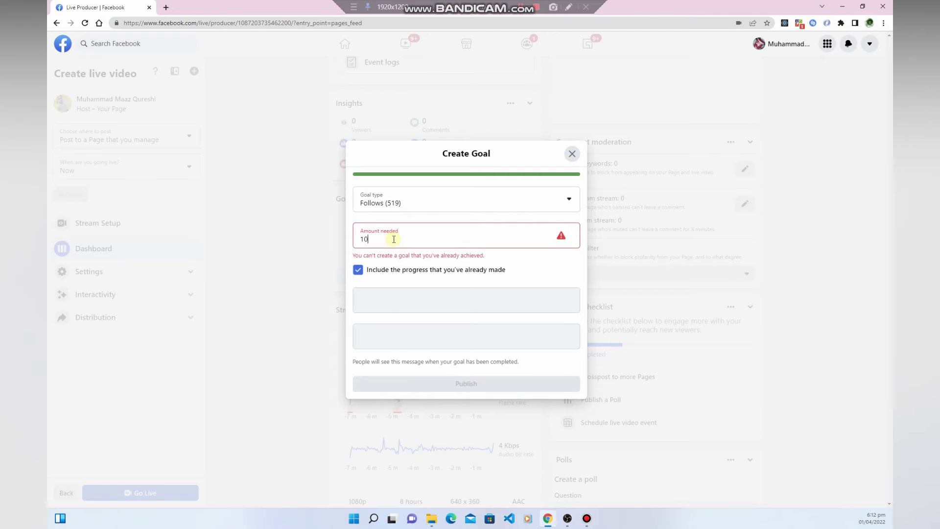
pyautogui.write('00')
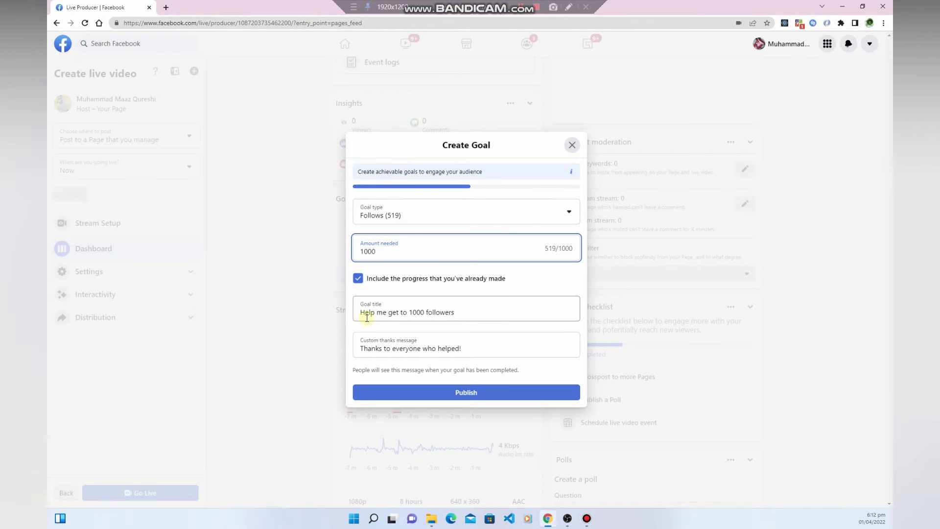
pyautogui.click(426, 394)
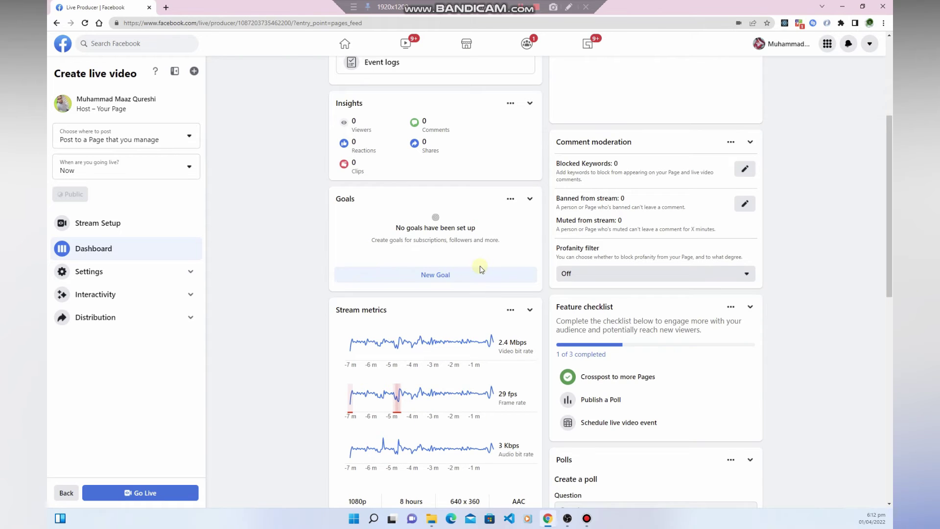
# - Look through the dashboard's feature checklist, poll form, post details and alerts sections
pyautogui.scroll(1, 746, 307)
pyautogui.moveTo(890, 204); pyautogui.dragTo(891, 276)
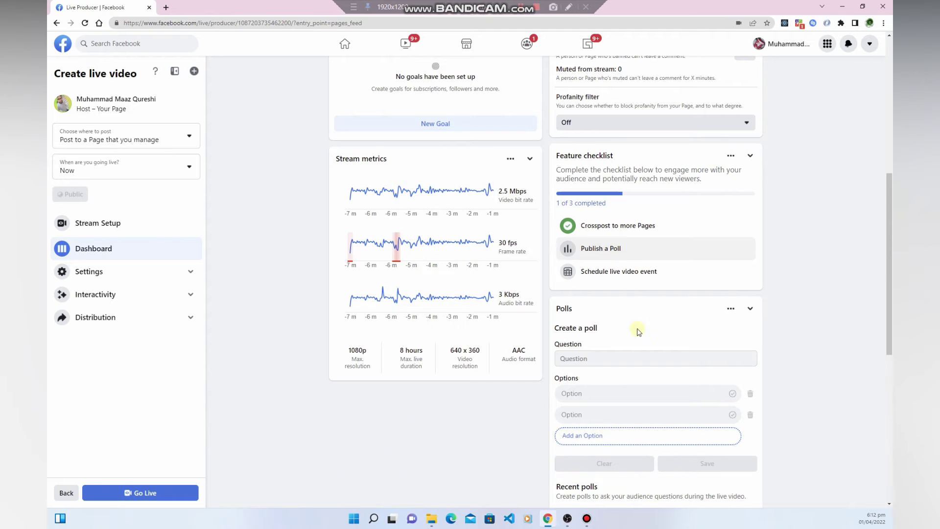
pyautogui.scroll(-2, 593, 323)
pyautogui.click(579, 268)
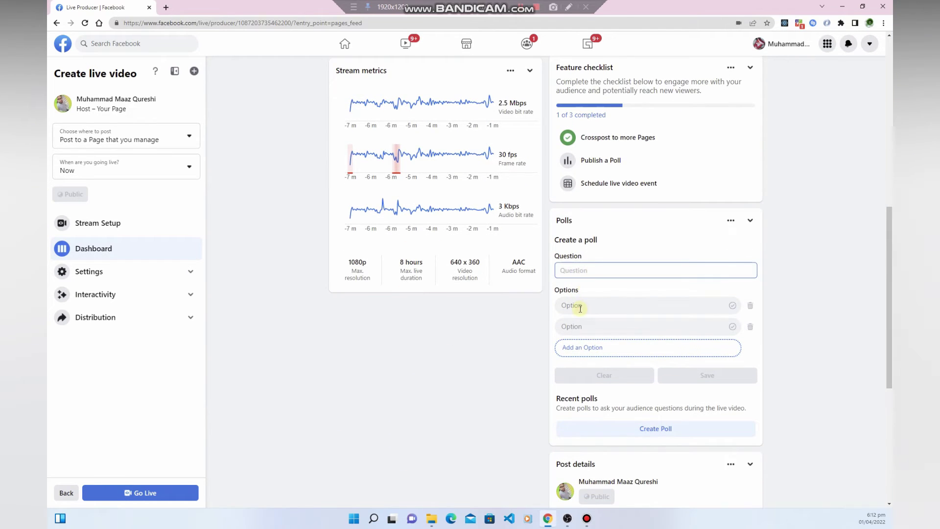
pyautogui.moveTo(890, 322); pyautogui.dragTo(891, 435)
pyautogui.rightClick(838, 284)
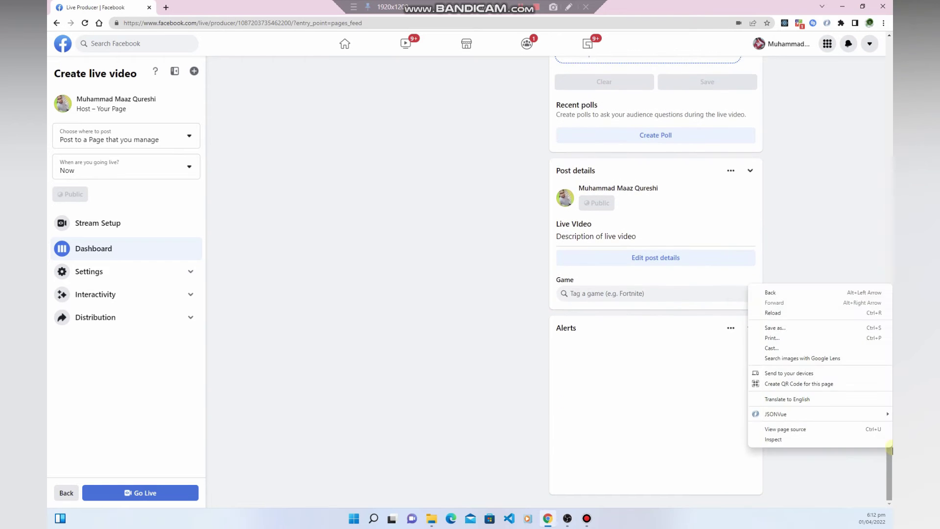
pyautogui.click(837, 262)
pyautogui.moveTo(891, 243); pyautogui.dragTo(891, 141)
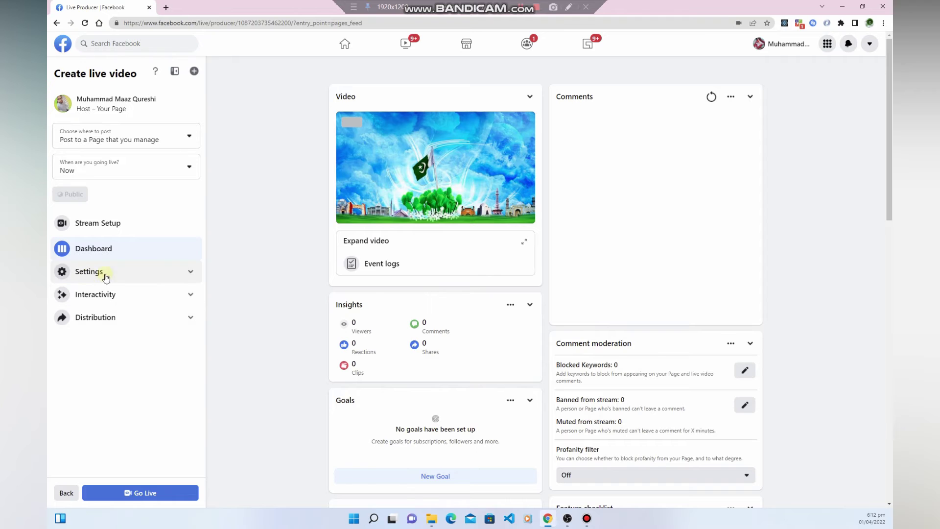
# - Examine the dashboard's stream metrics, including maximum live duration, audio bit rate, frame rate and video bit rate
pyautogui.moveTo(891, 131); pyautogui.dragTo(891, 270)
pyautogui.moveTo(400, 335); pyautogui.dragTo(426, 356)
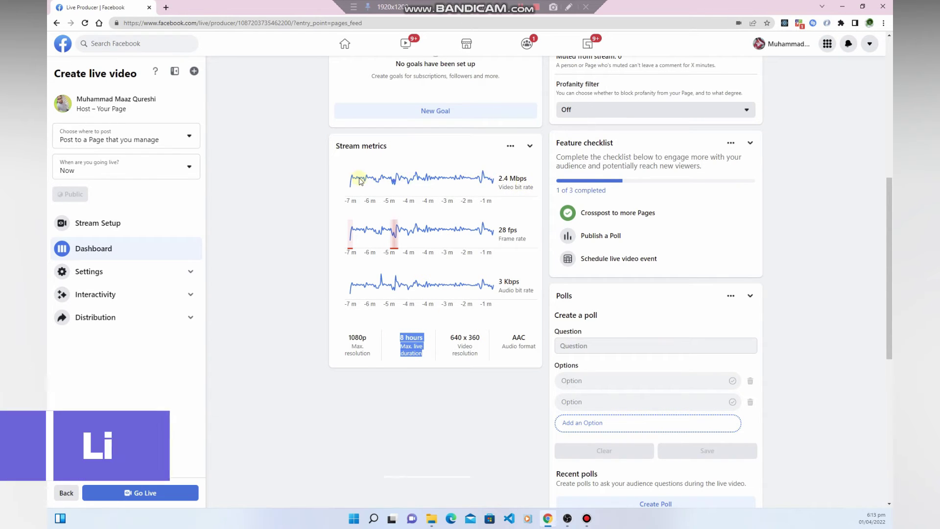
pyautogui.moveTo(509, 290); pyautogui.dragTo(535, 290)
pyautogui.click(504, 237)
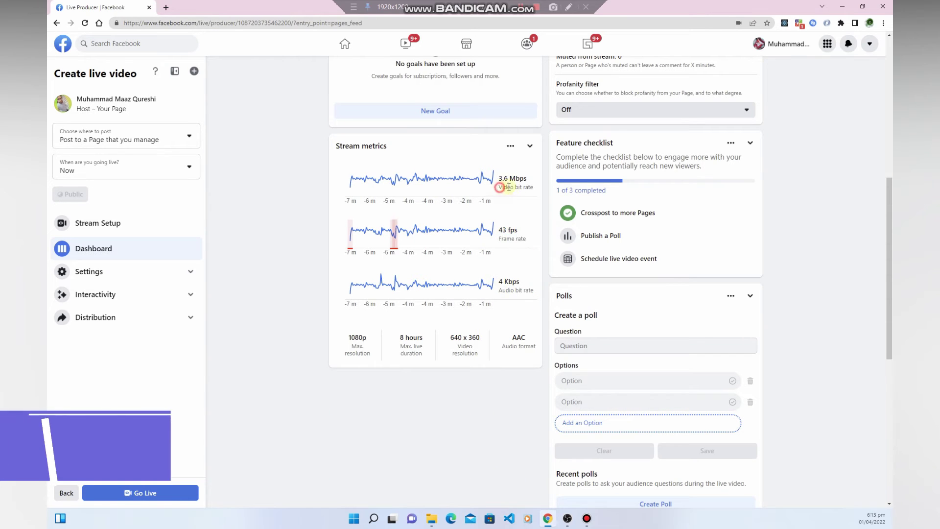
pyautogui.moveTo(499, 187); pyautogui.dragTo(536, 189)
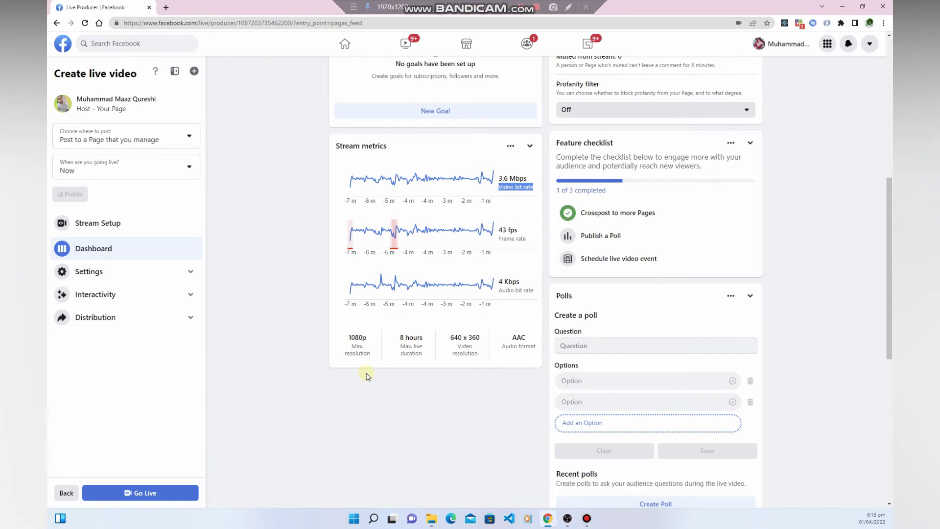
pyautogui.scroll(-2, 425, 327)
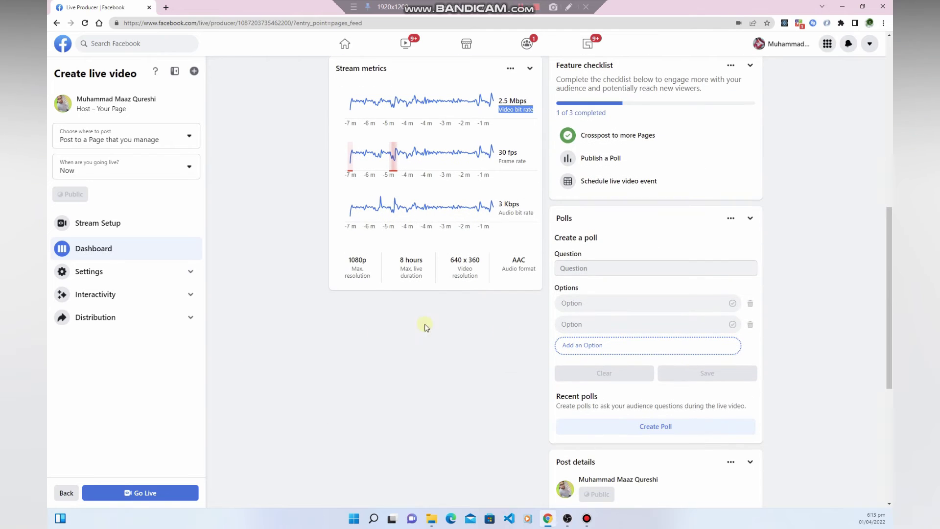
# - Open the stream settings and examine the latency, embedding, spherical video and unpublishing options
pyautogui.click(109, 271)
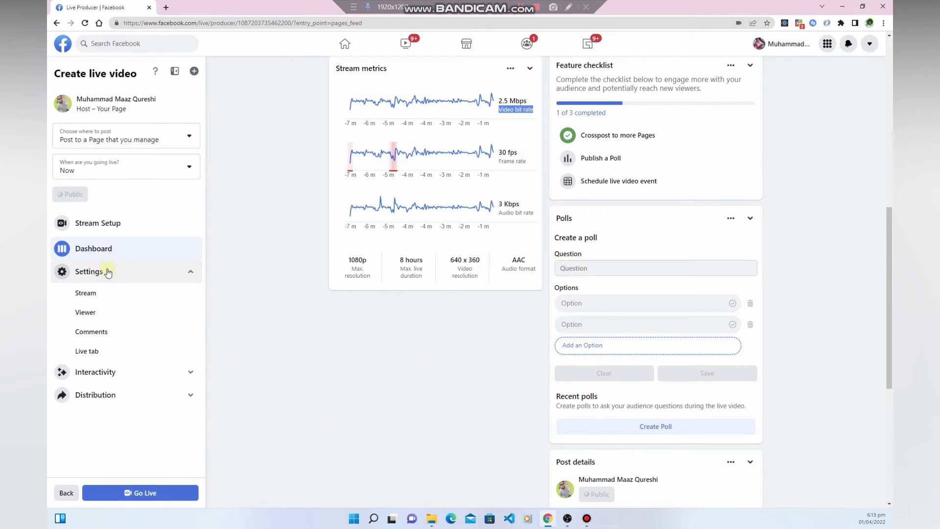
pyautogui.click(86, 294)
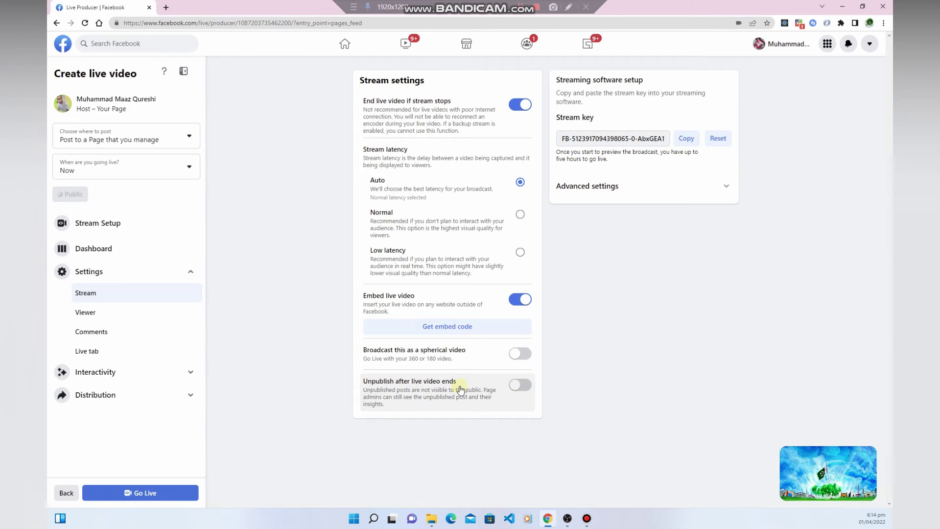
pyautogui.moveTo(827, 487)
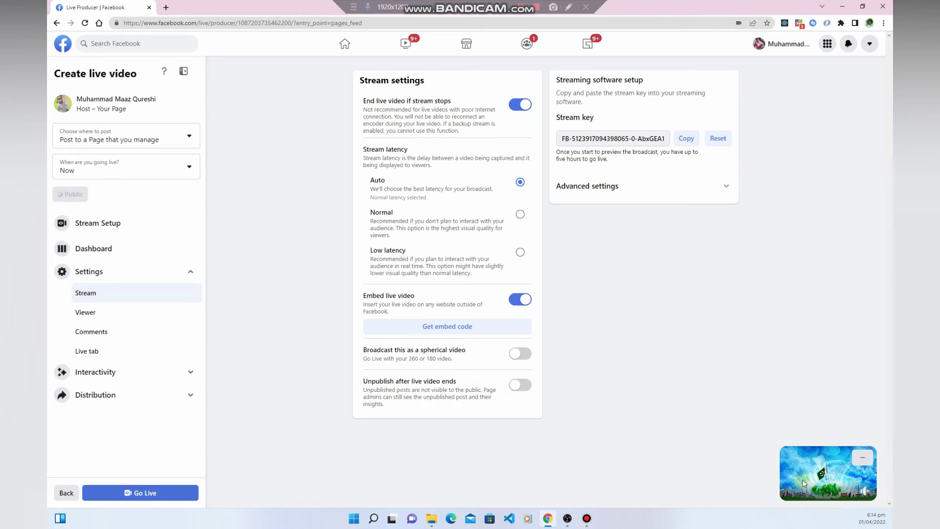
# - Allow viewers to message you in the viewer settings
pyautogui.click(84, 313)
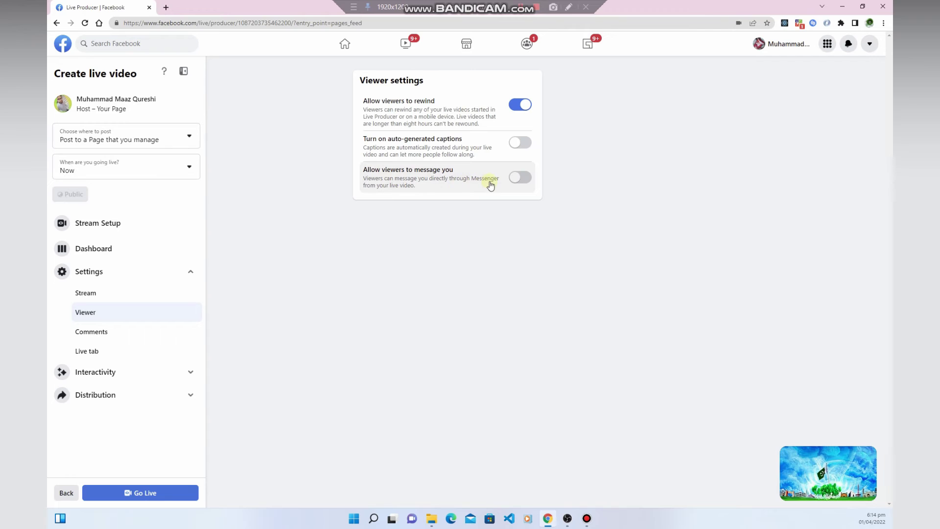
pyautogui.click(522, 178)
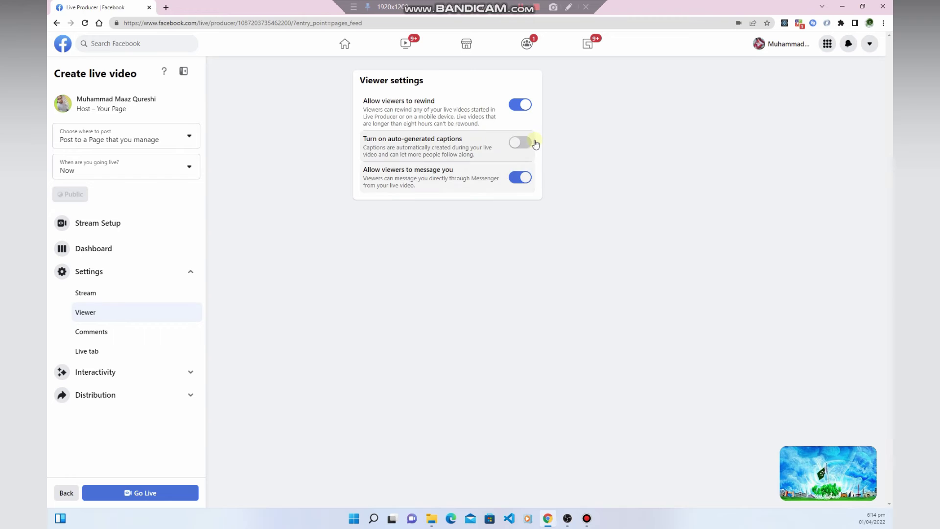
# - Examine the comments settings and the Live tab settings, including the option to show the tab on the Page and its link
pyautogui.click(106, 330)
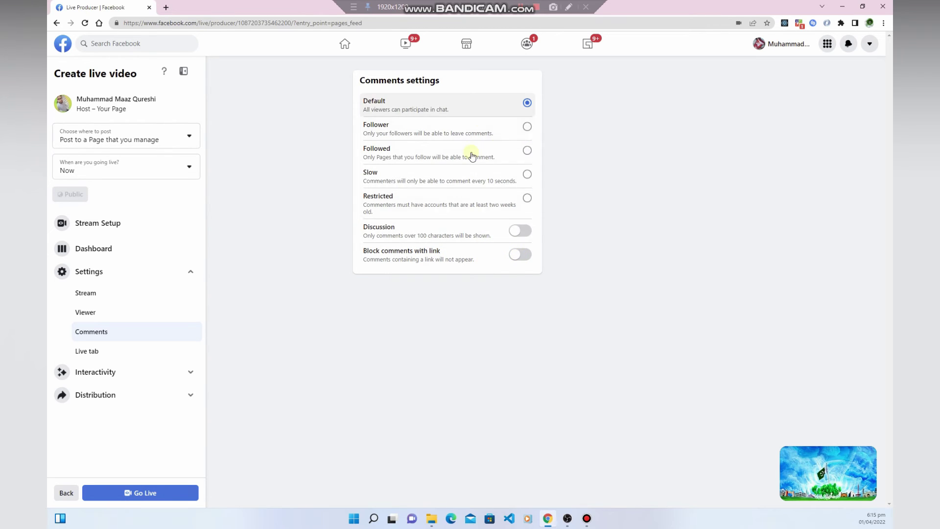
pyautogui.click(99, 357)
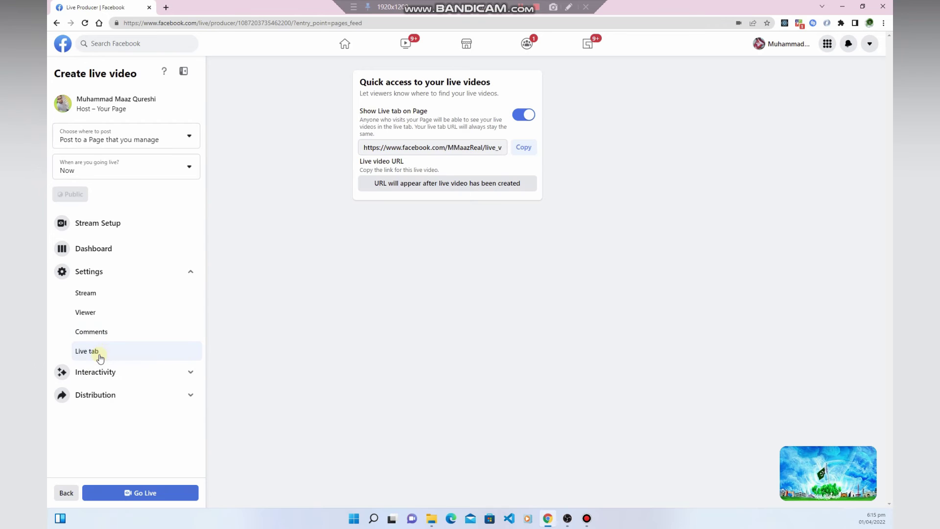
pyautogui.click(519, 155)
pyautogui.click(522, 116)
# - Look through the Interactivity pages for polls, questions, graphics and prompts, including the featured link's description and website fields
pyautogui.click(108, 375)
pyautogui.scroll(-1, 108, 378)
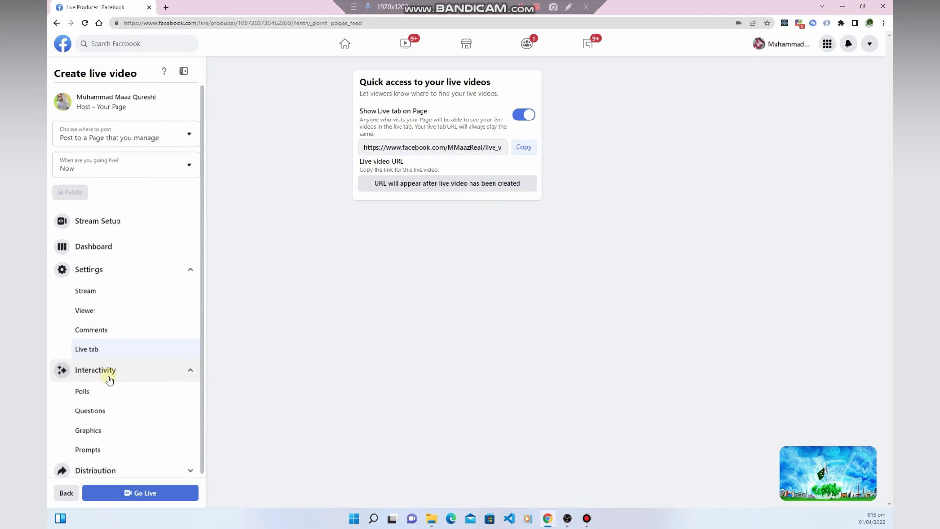
pyautogui.click(112, 266)
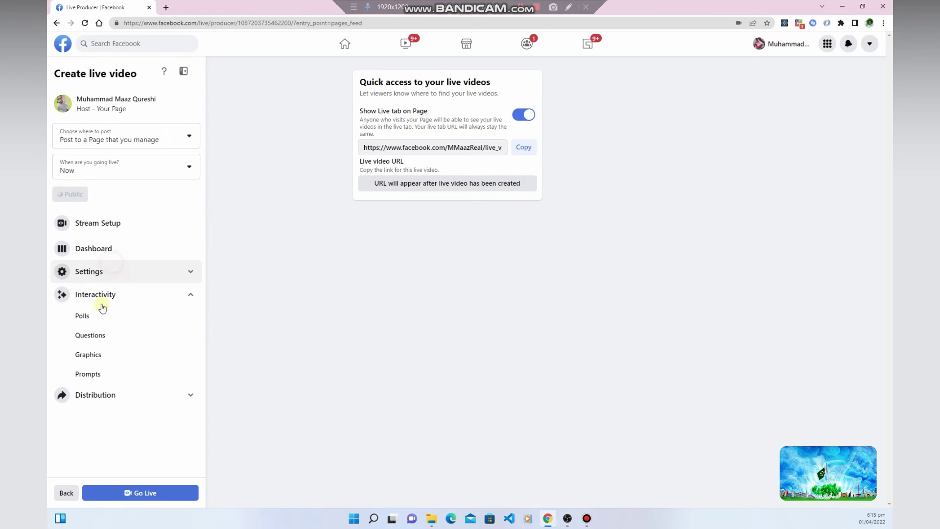
pyautogui.click(101, 315)
pyautogui.click(108, 342)
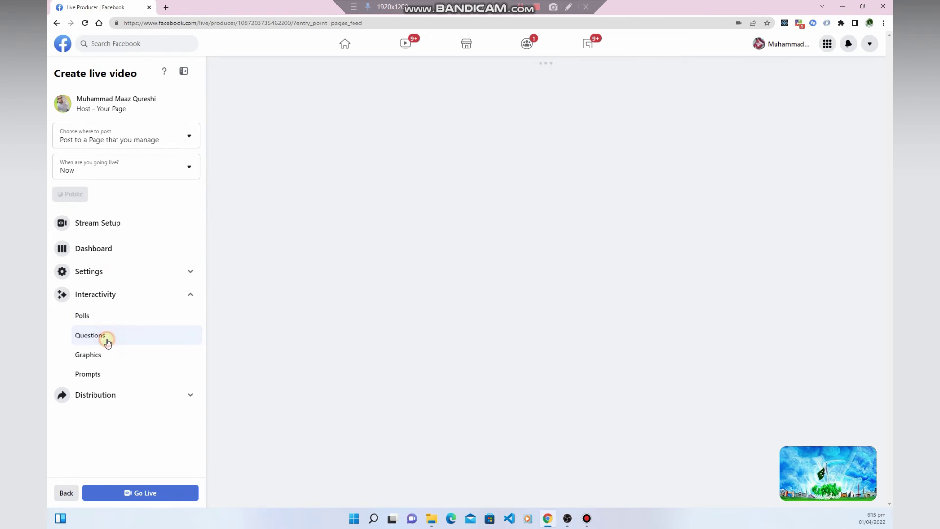
pyautogui.click(105, 354)
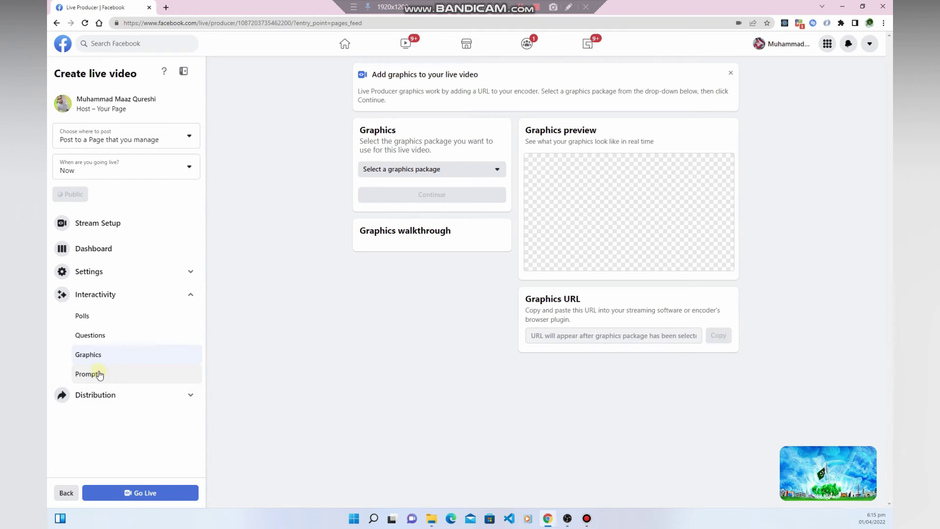
pyautogui.click(80, 375)
pyautogui.click(393, 150)
pyautogui.click(396, 194)
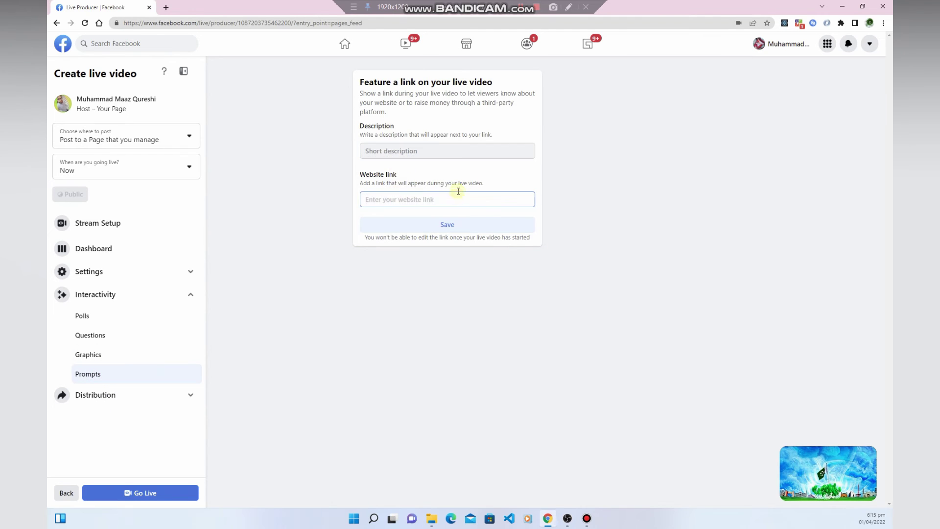
# - View the Distribution options and the dashboard, and return to the Stream Setup page
pyautogui.click(89, 402)
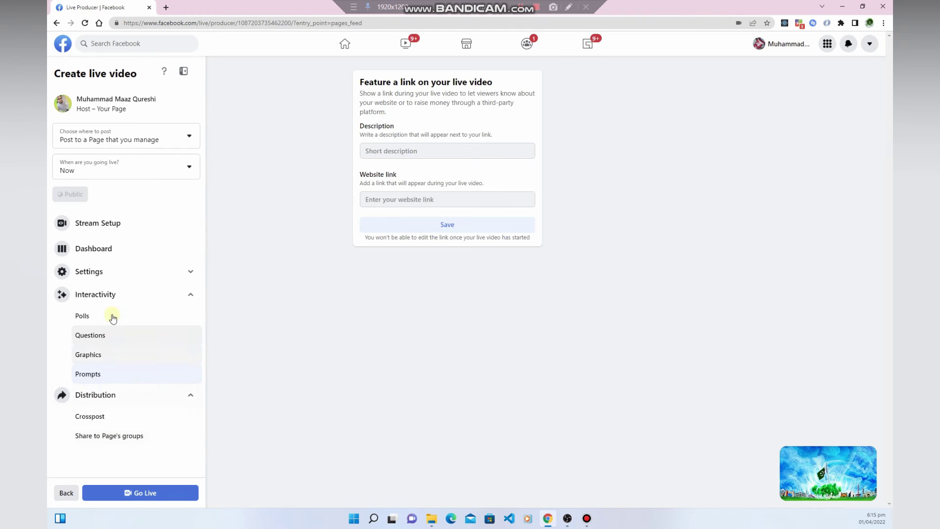
pyautogui.click(113, 294)
pyautogui.click(151, 317)
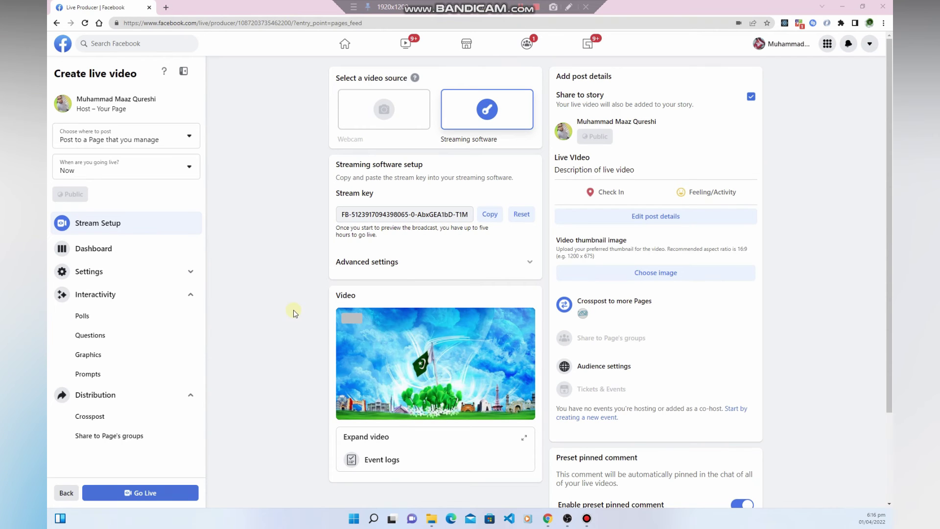
pyautogui.click(101, 296)
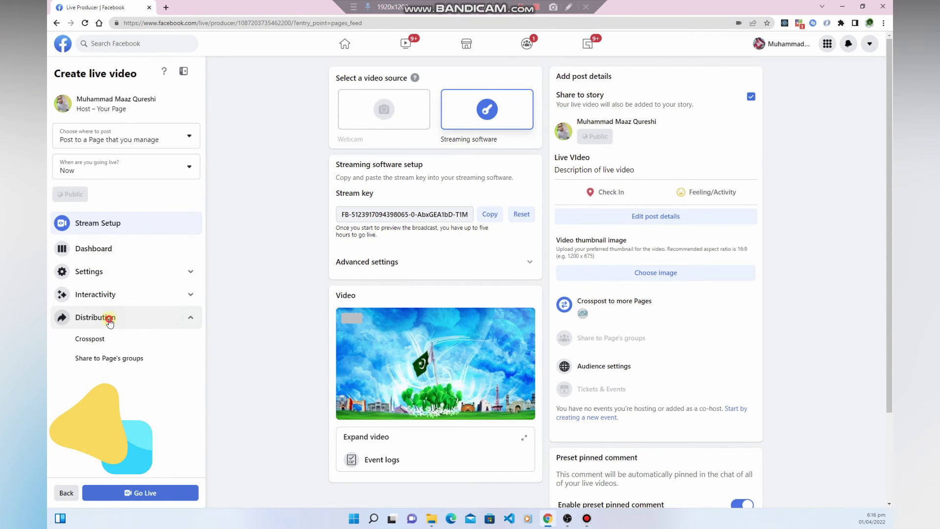
pyautogui.click(108, 319)
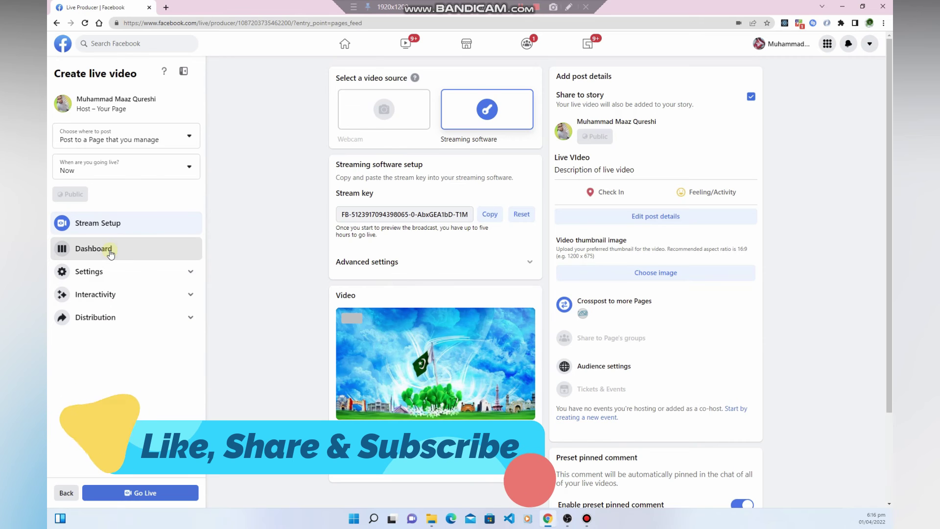
pyautogui.click(111, 252)
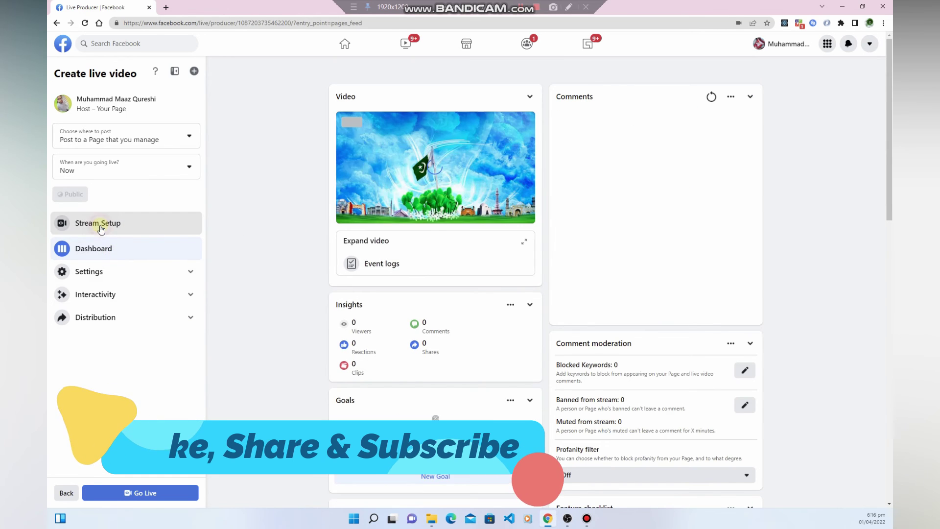
pyautogui.click(100, 228)
# - Add the feeling "happy" to the live video post and save the post details
pyautogui.moveTo(577, 157); pyautogui.dragTo(594, 160)
pyautogui.click(578, 157)
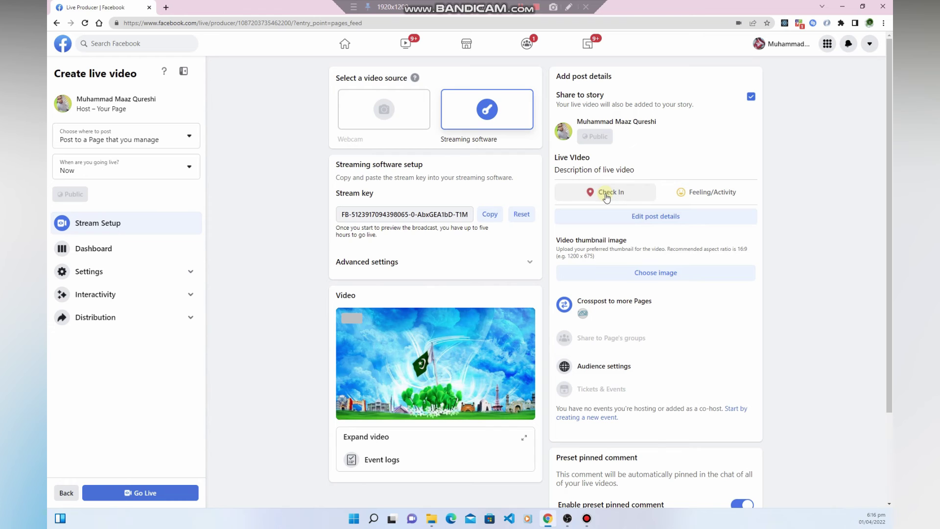
pyautogui.click(692, 193)
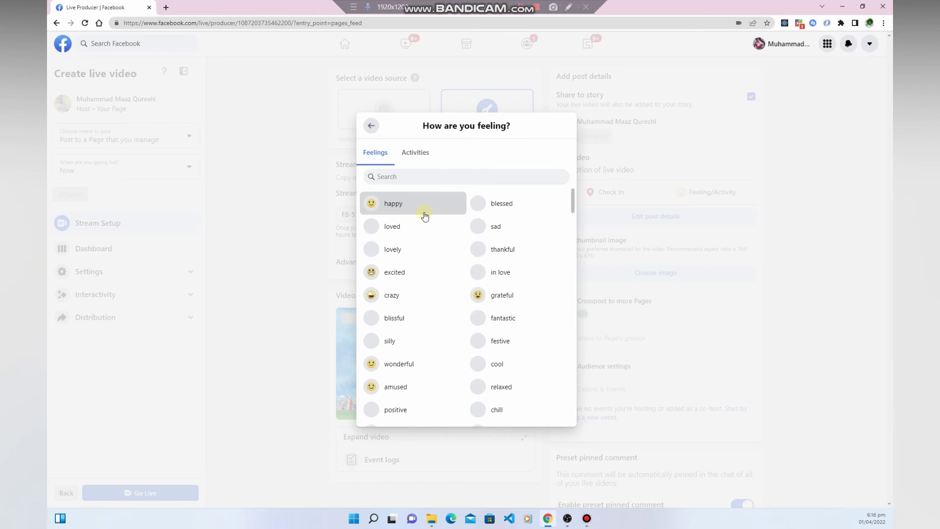
pyautogui.click(396, 204)
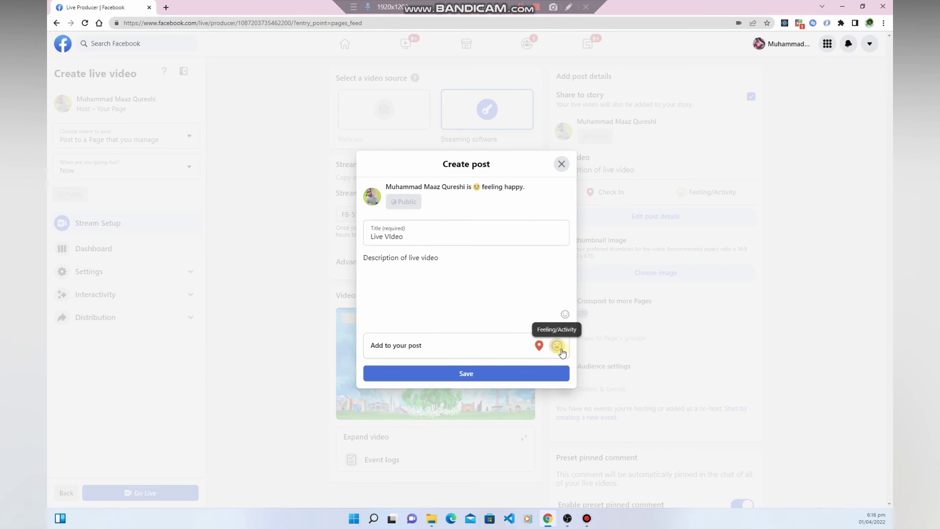
pyautogui.click(479, 377)
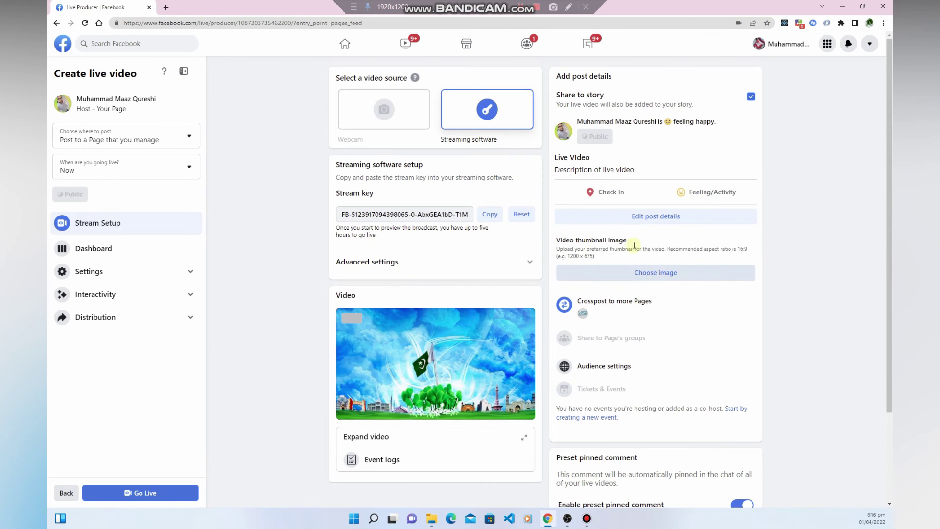
# - Examine the distribution option for sharing the live video to the Page's groups, including its group search, and close it without saving
pyautogui.click(123, 322)
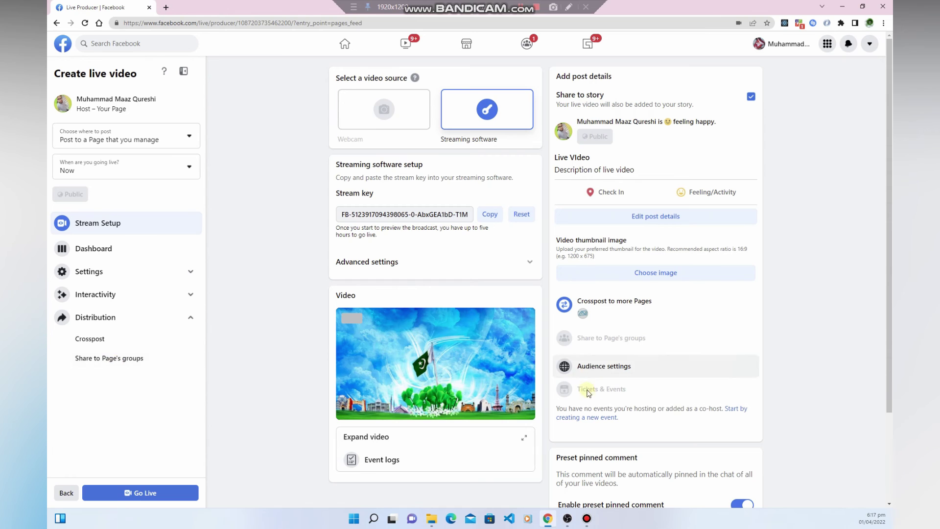
pyautogui.scroll(-1, 607, 377)
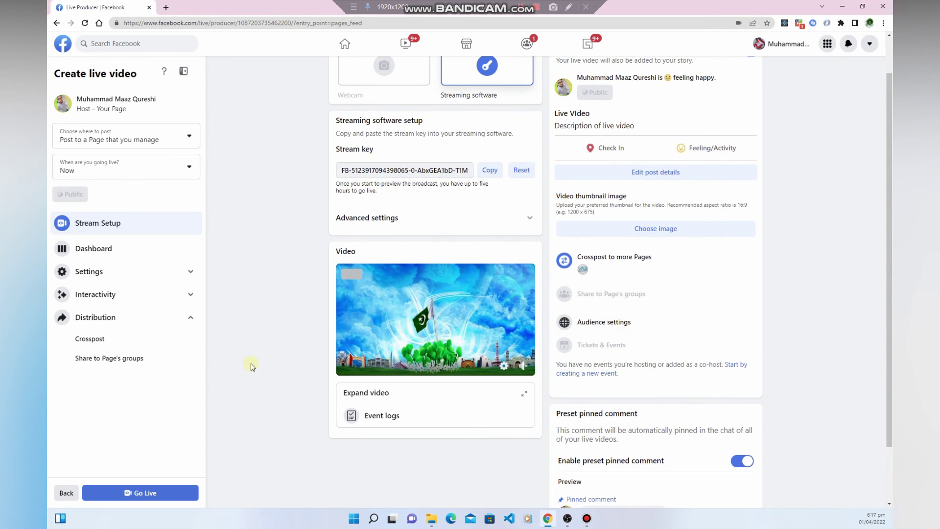
pyautogui.click(108, 363)
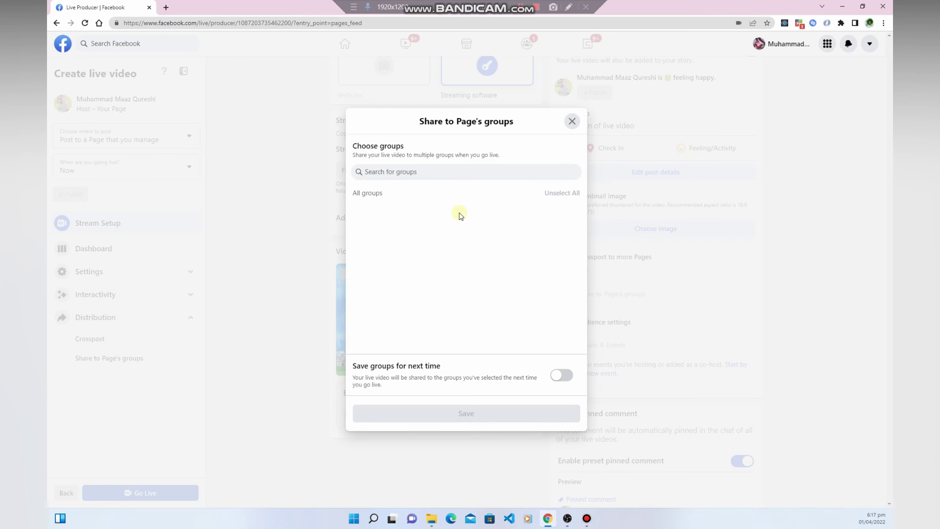
pyautogui.click(386, 173)
pyautogui.write('s')
pyautogui.press('BackSpace')
pyautogui.click(572, 121)
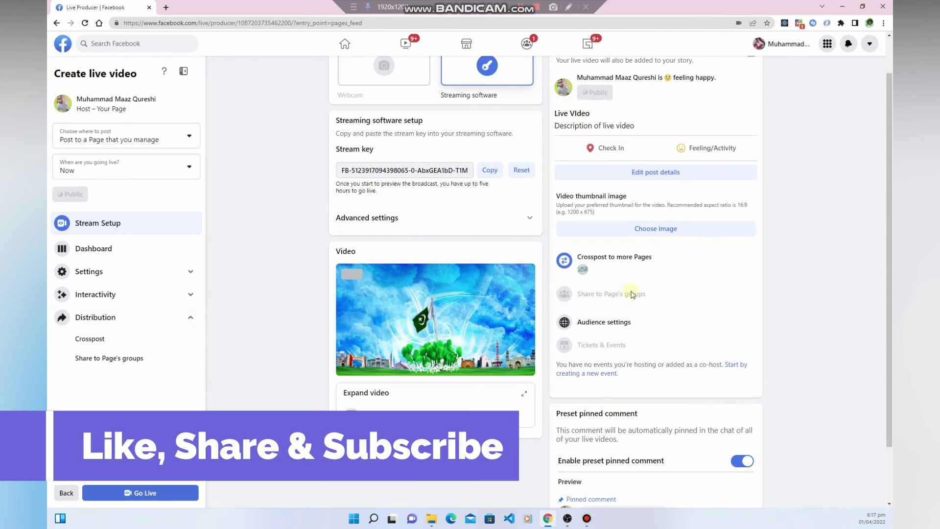
# - Review the Stream Setup page from the post details down to the preset pinned comment, including the option to go live
pyautogui.moveTo(594, 302)
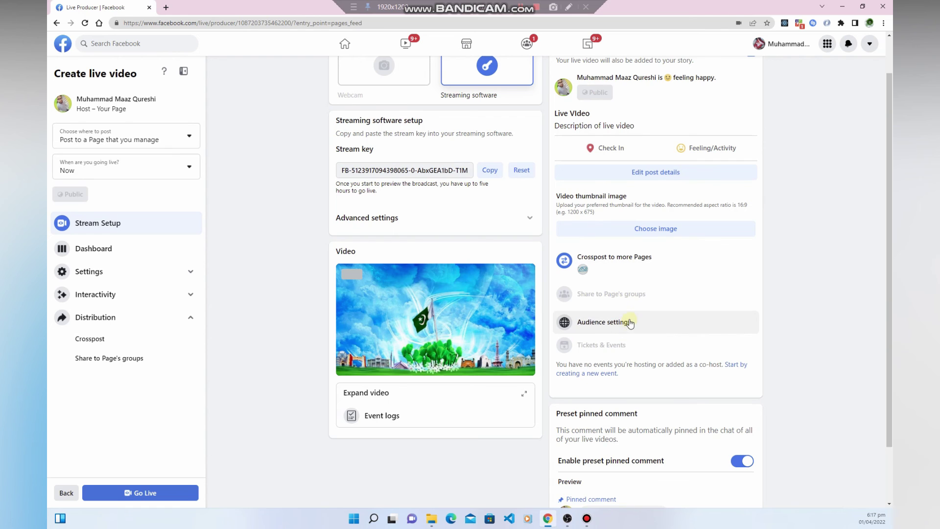
pyautogui.scroll(1, 681, 211)
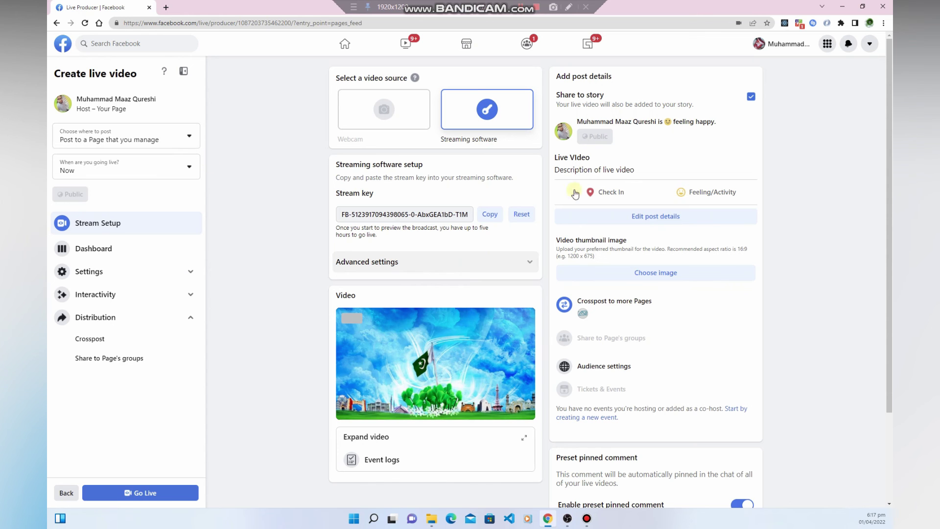
pyautogui.scroll(-1, 890, 187)
pyautogui.scroll(-2, 891, 188)
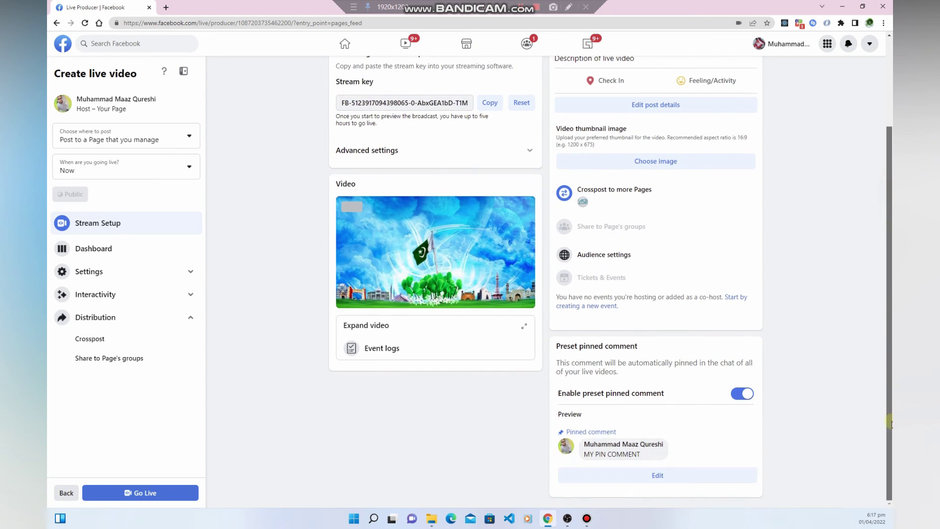
pyautogui.click(120, 494)
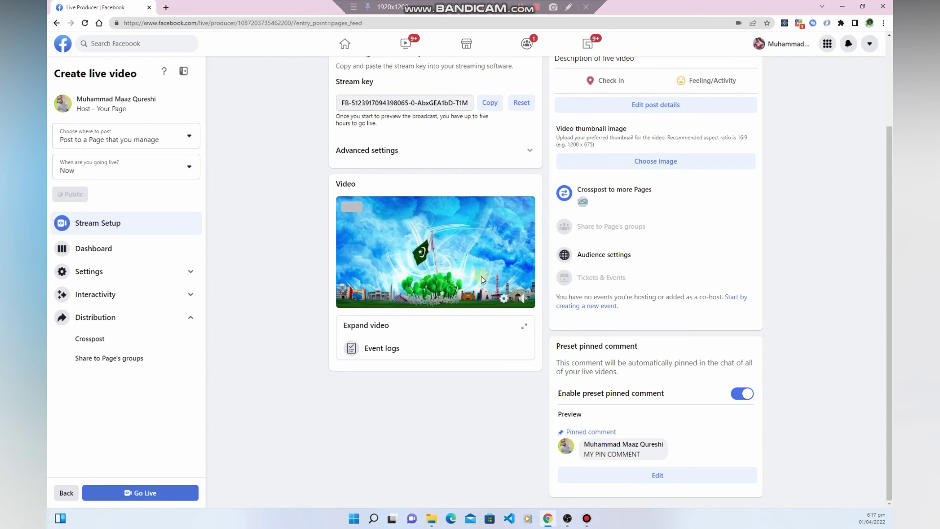
# - Switch to OBS to view its streaming controls, and return to Facebook Live Producer in the browser
pyautogui.click(568, 518)
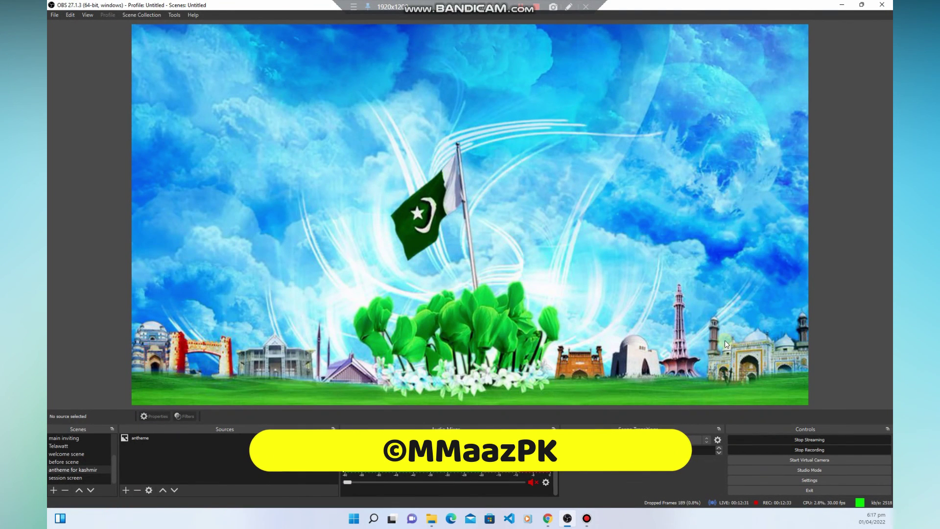
pyautogui.click(800, 439)
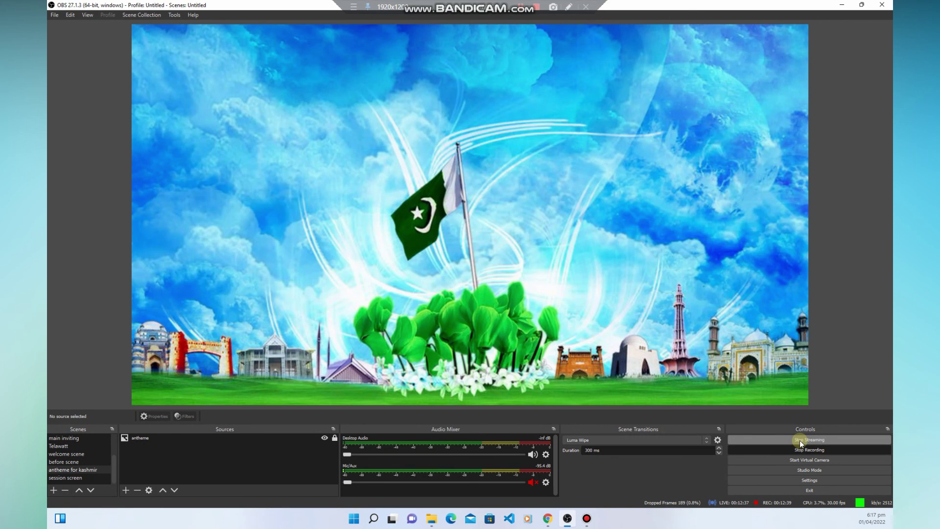
pyautogui.click(842, 5)
pyautogui.click(299, 348)
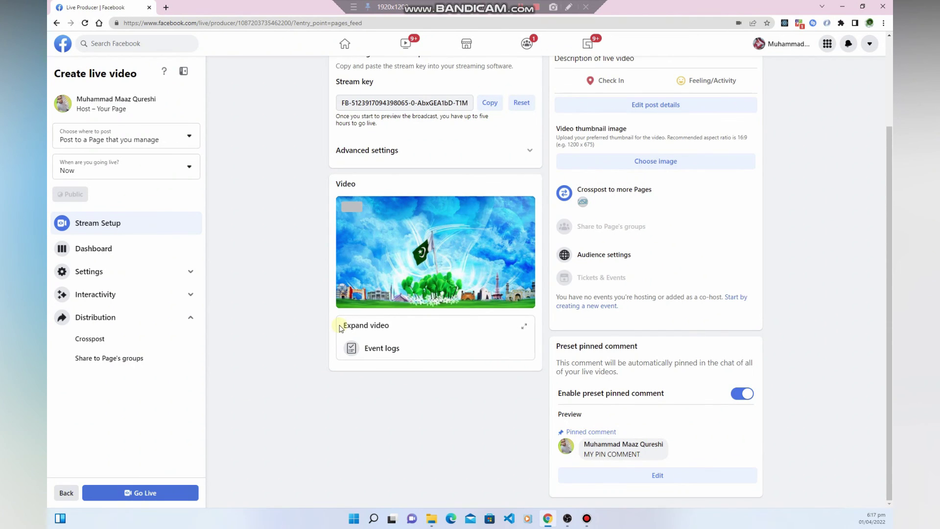
# - Check the stream settings for ending the live video if the stream stops, and return to the Stream Setup page
pyautogui.click(106, 272)
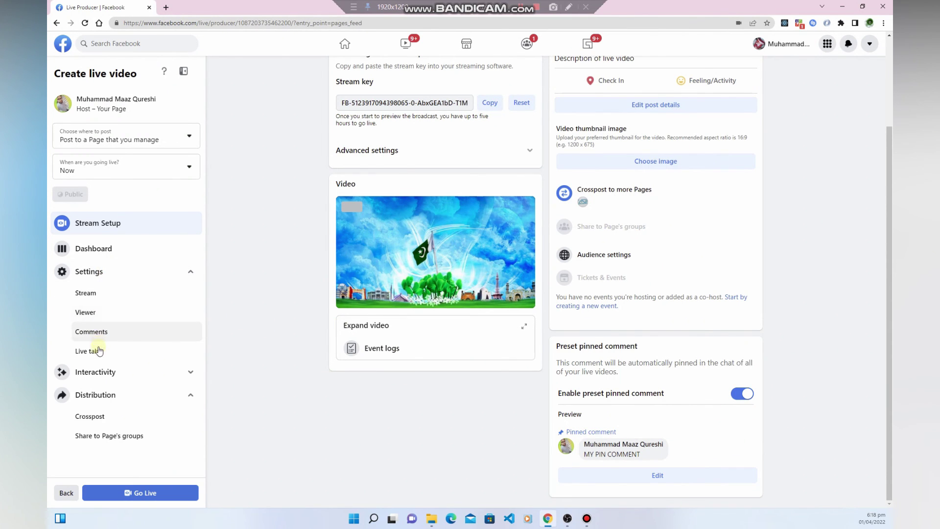
pyautogui.click(88, 294)
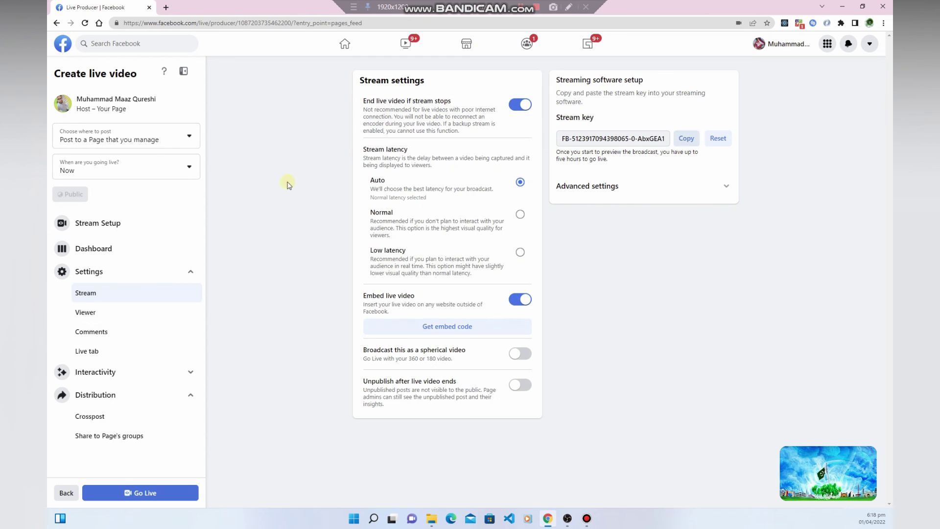
pyautogui.click(103, 223)
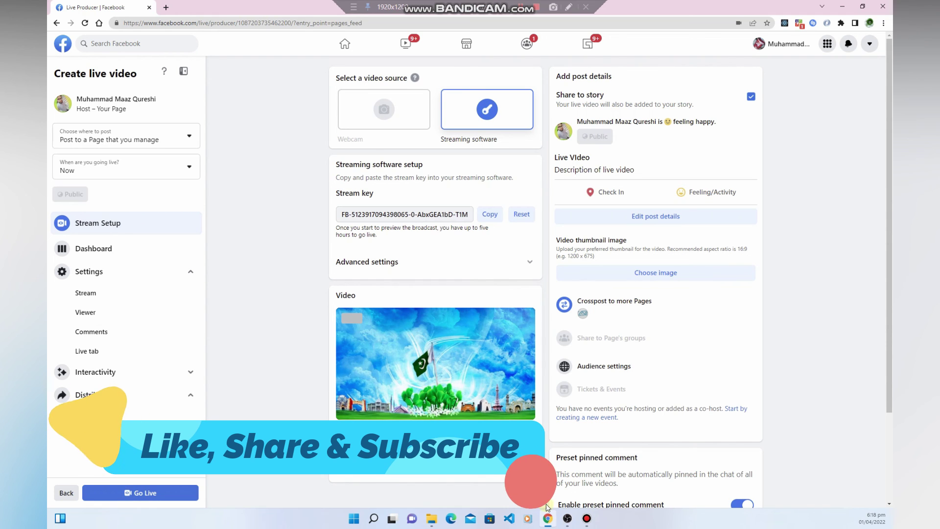
# - Switch from Live Producer to OBS to view the running stream and its controls
pyautogui.moveTo(568, 519)
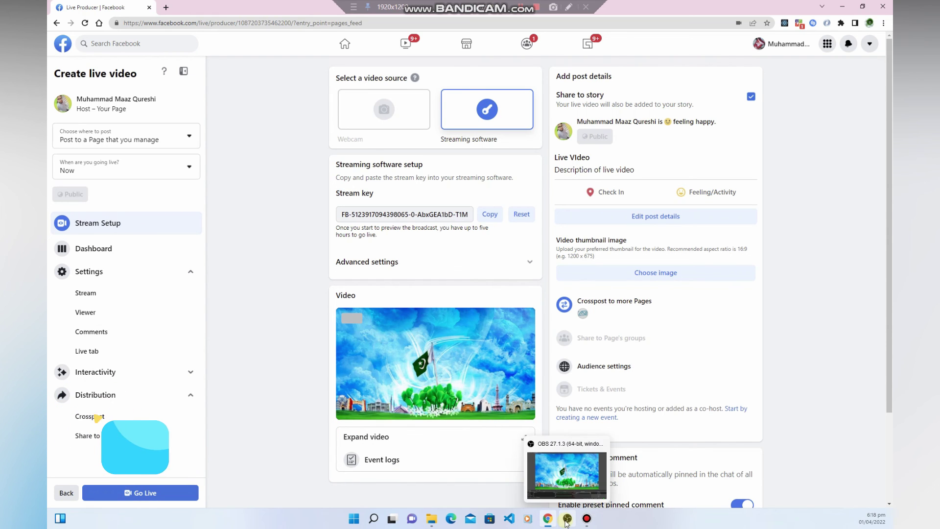
pyautogui.click(162, 495)
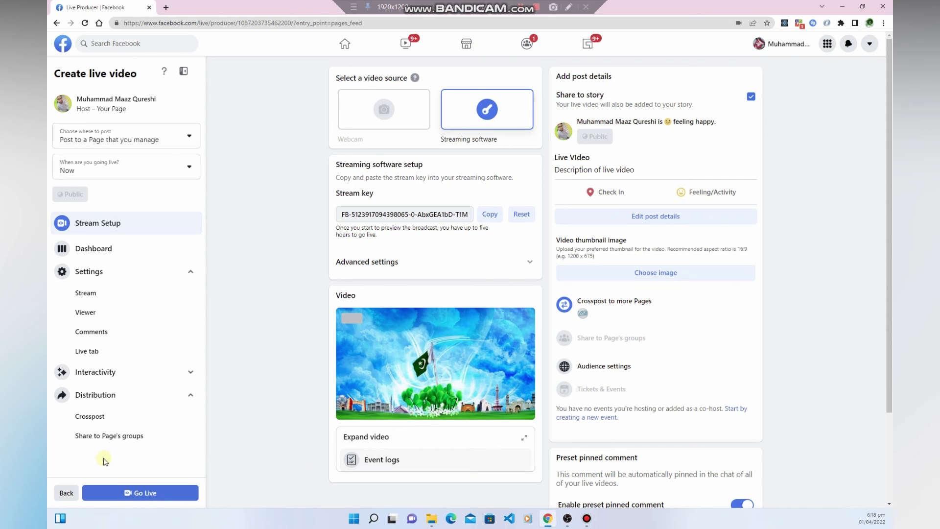
pyautogui.click(567, 518)
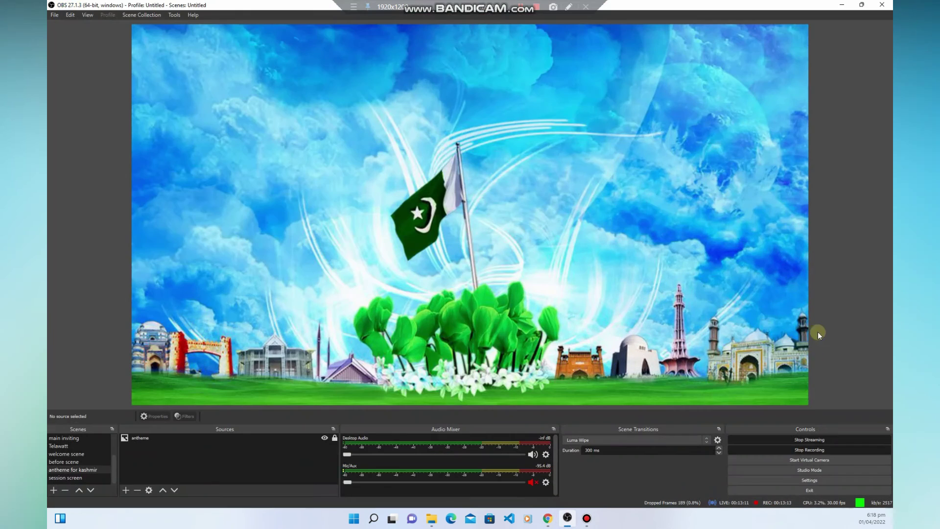